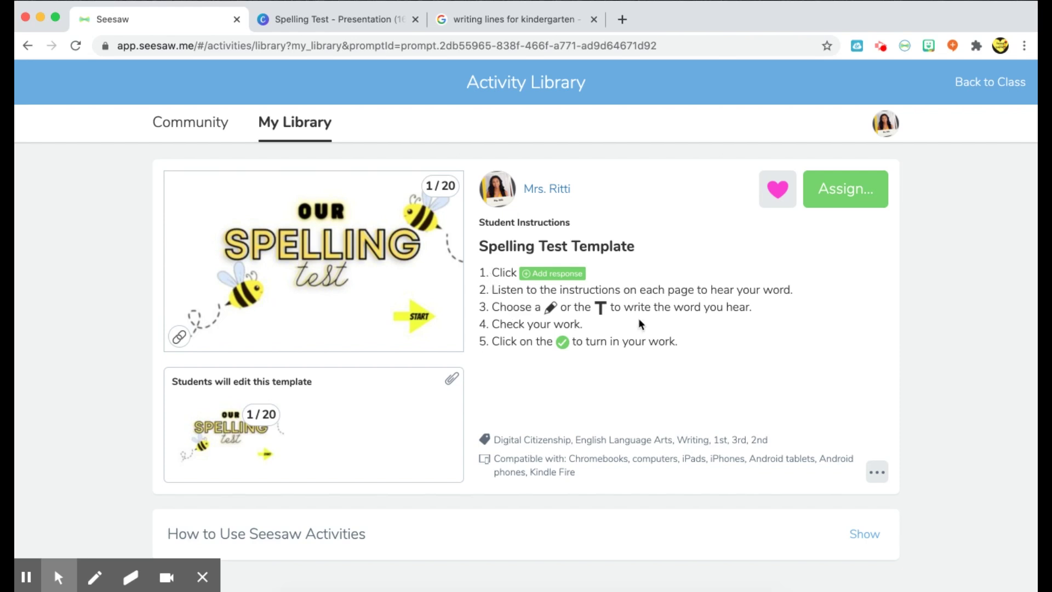
Step: Start a response to the Spelling Test Template as student Dog and jump to page 2
left_click_drag(679, 341, 476, 269)
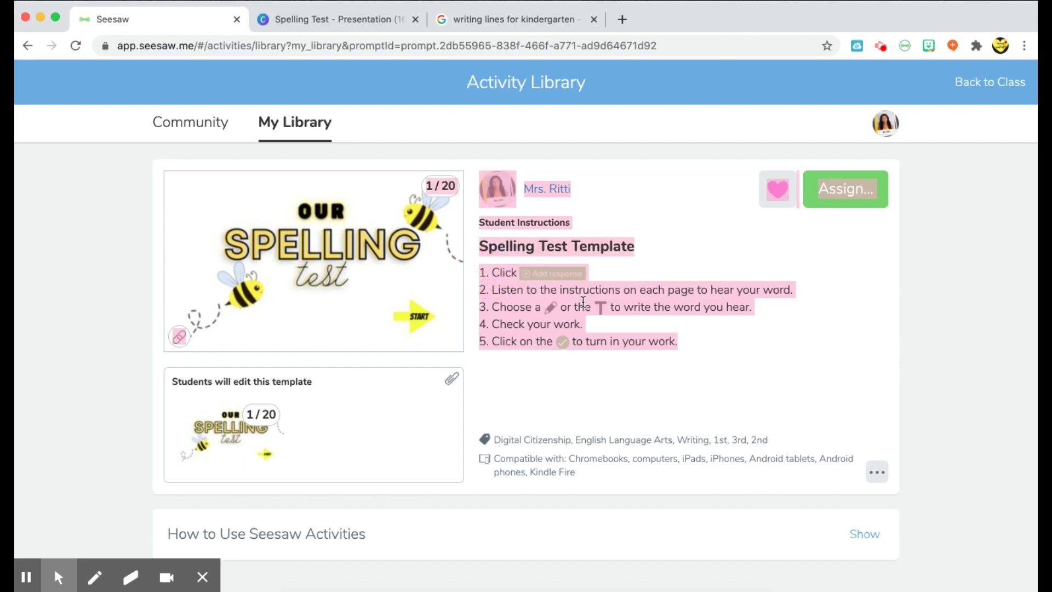
left_click(632, 303)
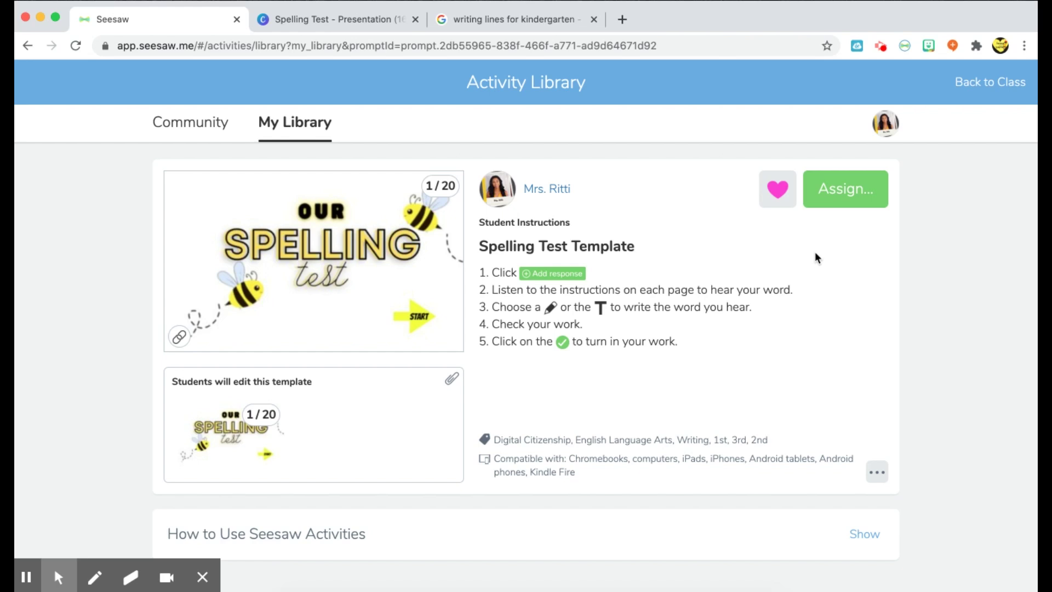
left_click(988, 84)
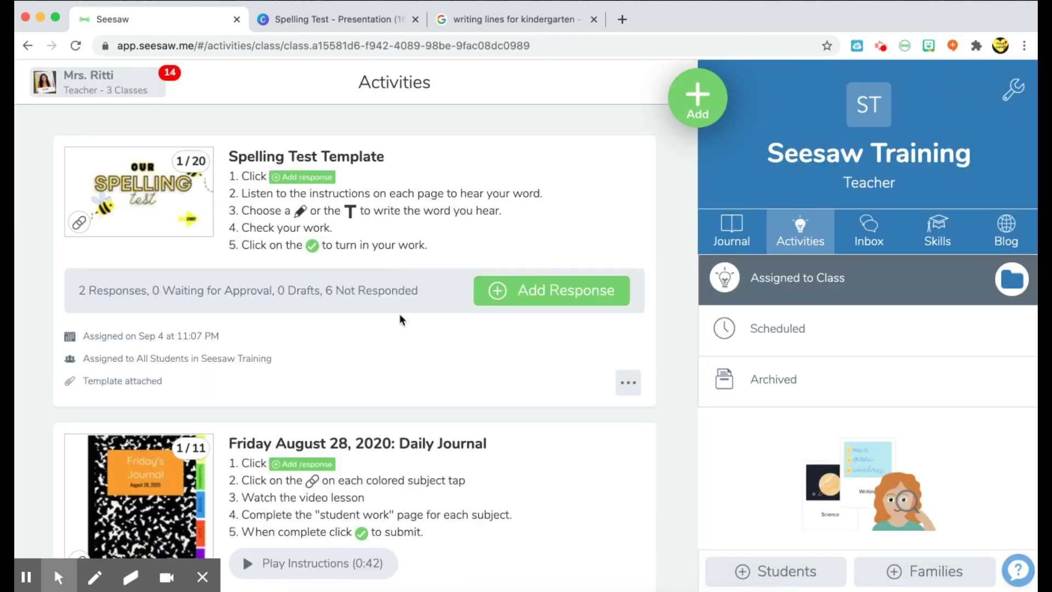
left_click(535, 296)
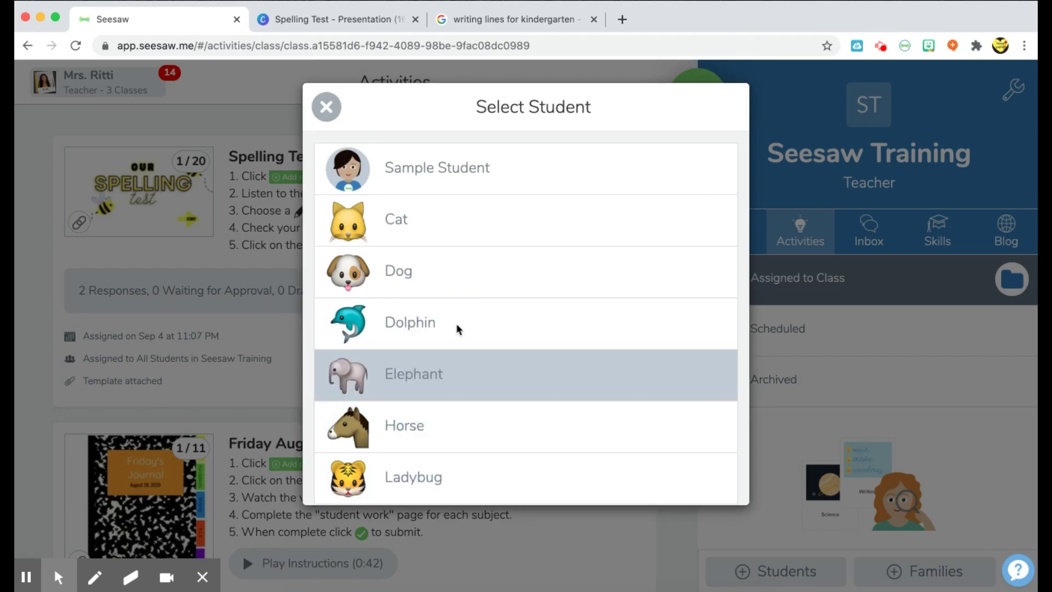
left_click(462, 260)
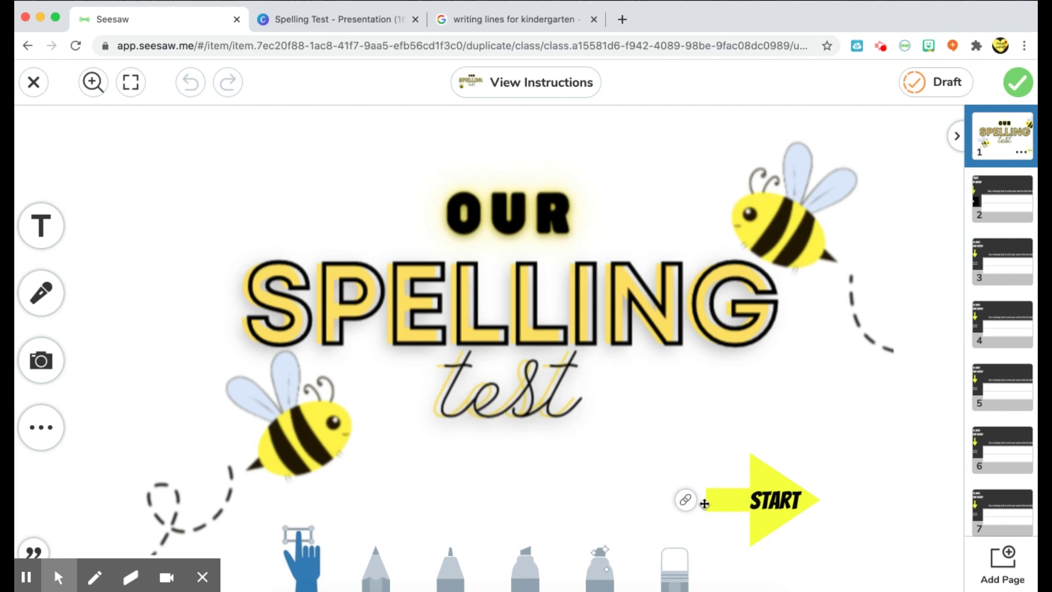
mouse_move(693, 503)
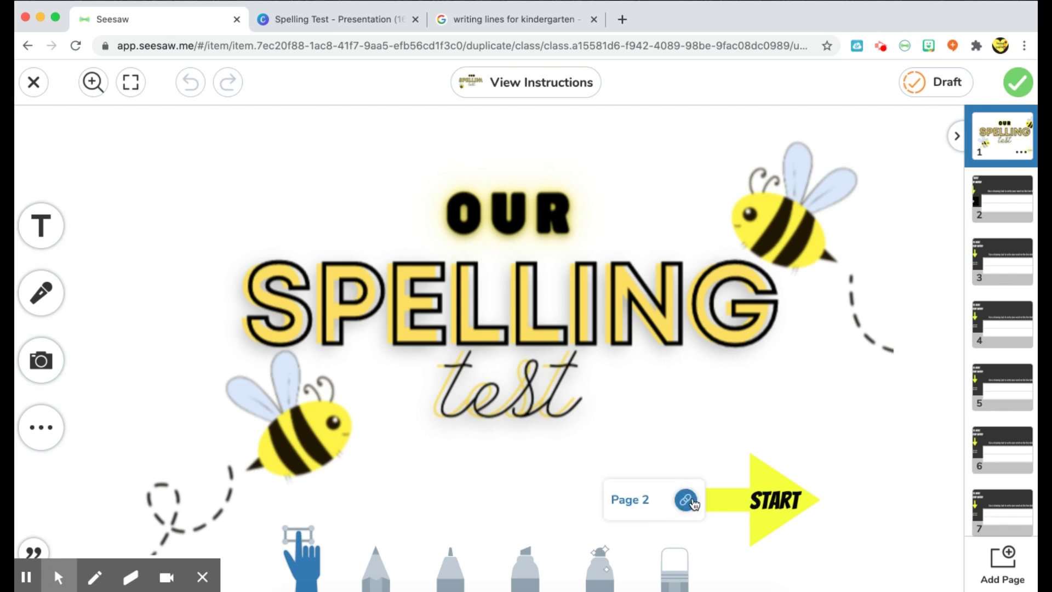
left_click(687, 499)
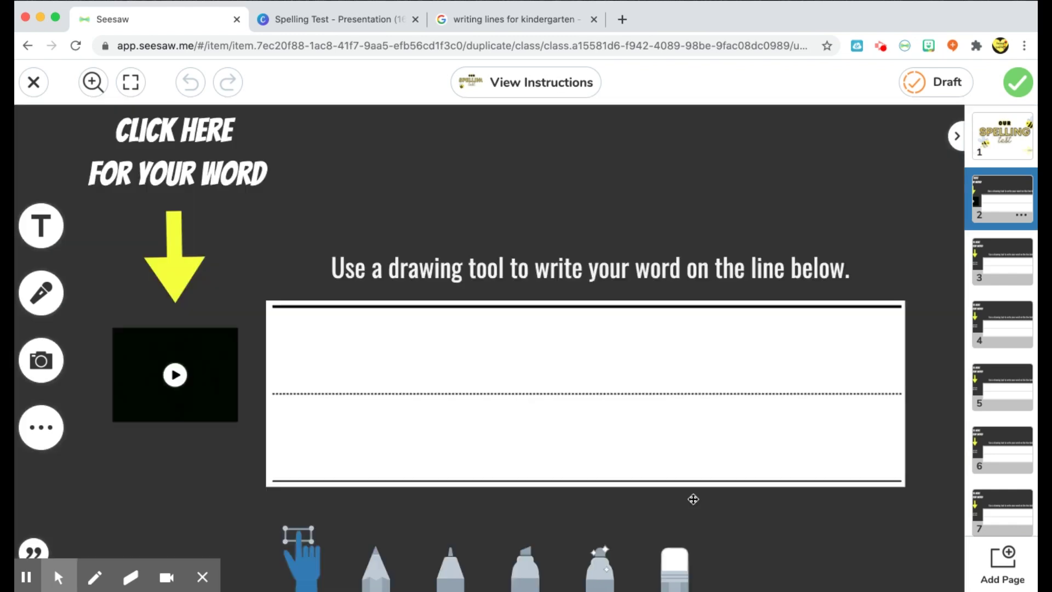
left_click(175, 374)
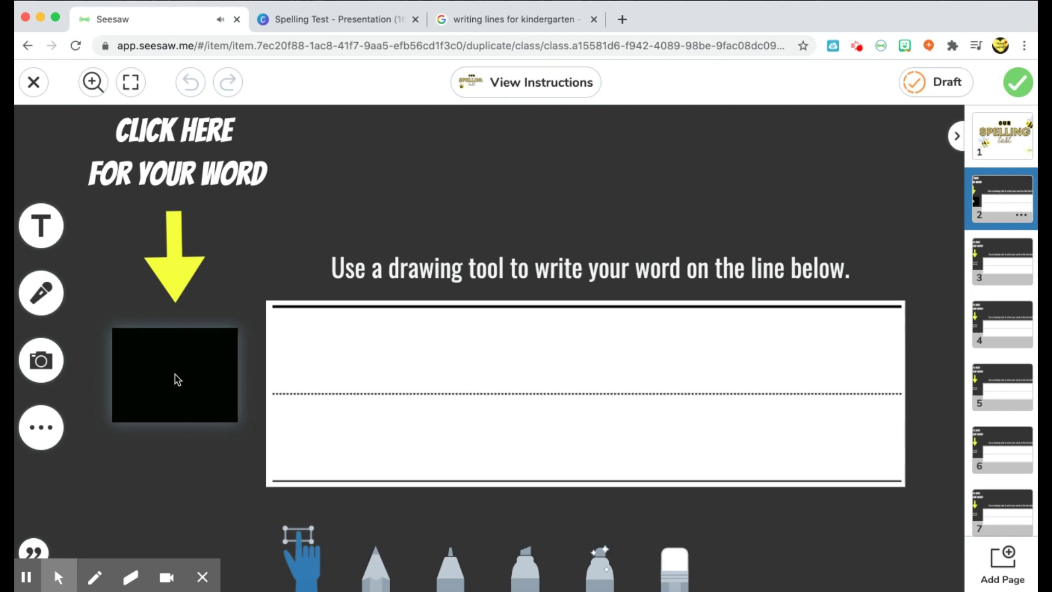
left_click(176, 376)
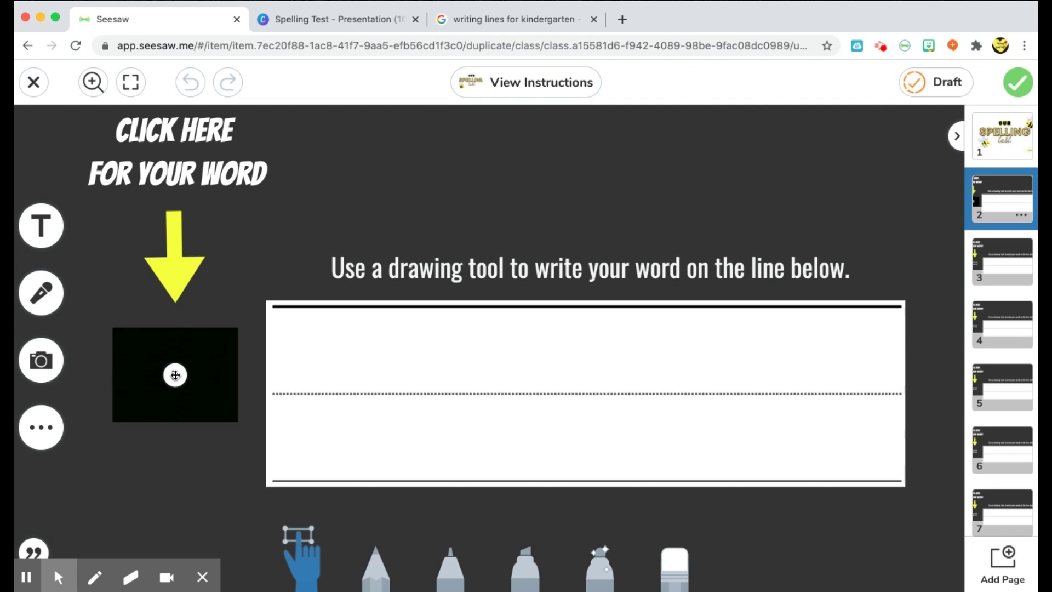
Step: Add a 'ring' text box and move it onto the top writing line
left_click(54, 228)
type("ring")
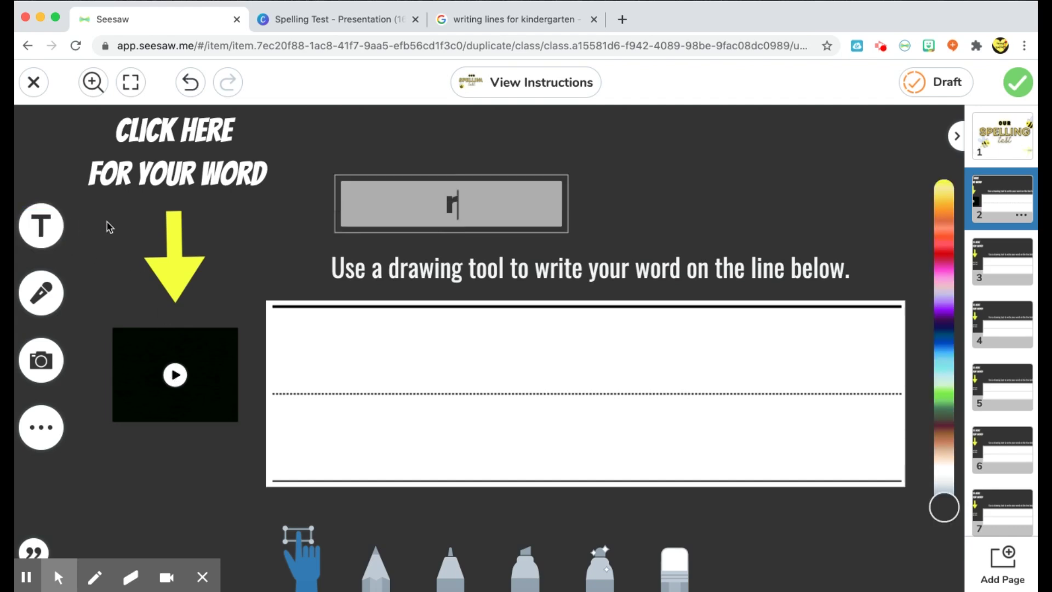
left_click(605, 230)
left_click_drag(541, 220, 648, 367)
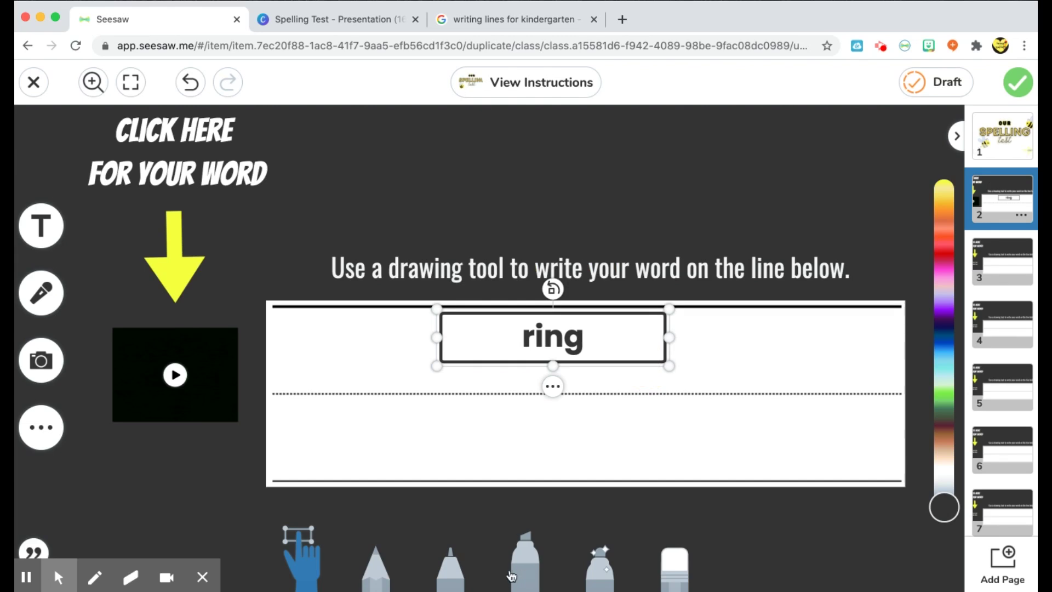
Step: Handwrite the word 'ring' in blue marker on the writing lines below it
left_click(464, 576)
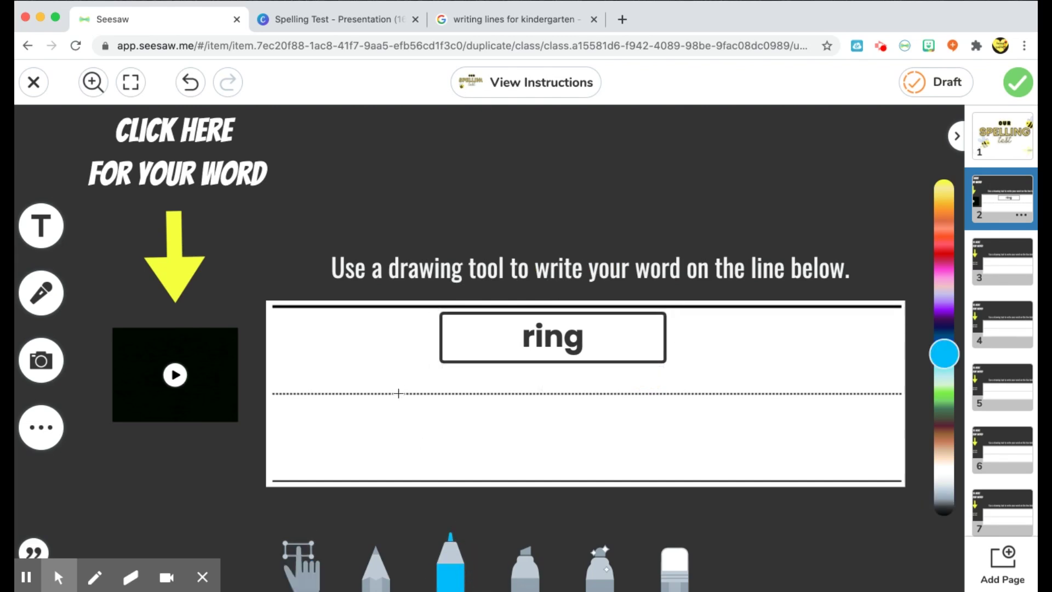
mouse_move(399, 393)
left_mouse_down()
mouse_move(398, 478)
mouse_move(405, 402)
mouse_move(426, 400)
mouse_move(476, 458)
mouse_move(477, 479)
left_mouse_up()
left_click(474, 382)
mouse_move(518, 399)
left_mouse_down()
mouse_move(518, 460)
mouse_move(538, 399)
mouse_move(570, 411)
mouse_move(576, 469)
left_mouse_up()
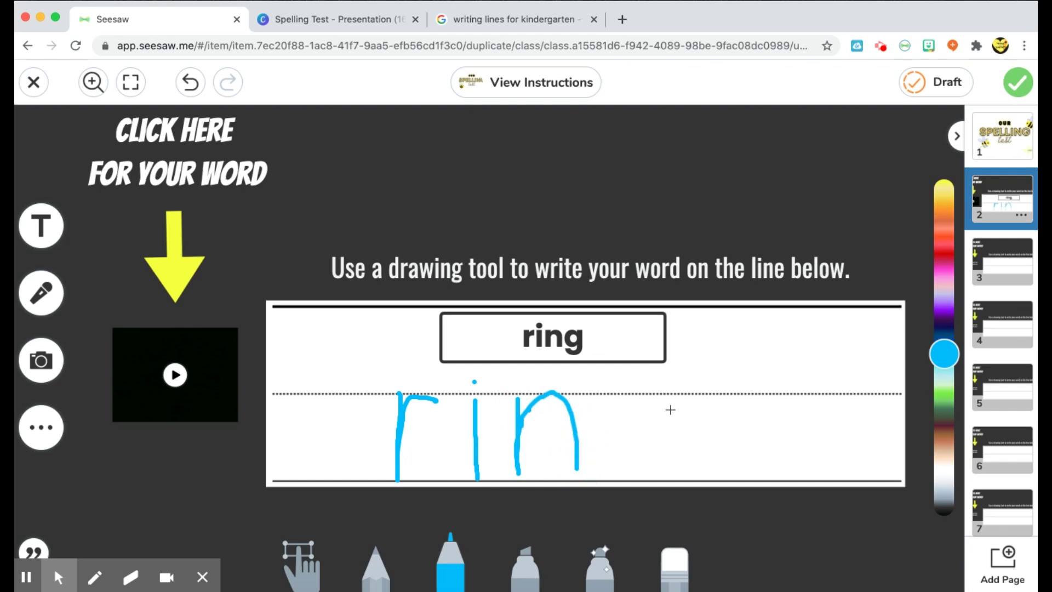
mouse_move(670, 400)
left_mouse_down()
mouse_move(637, 396)
mouse_move(620, 461)
mouse_move(657, 477)
mouse_move(669, 406)
mouse_move(681, 482)
mouse_move(674, 521)
mouse_move(629, 503)
left_mouse_up()
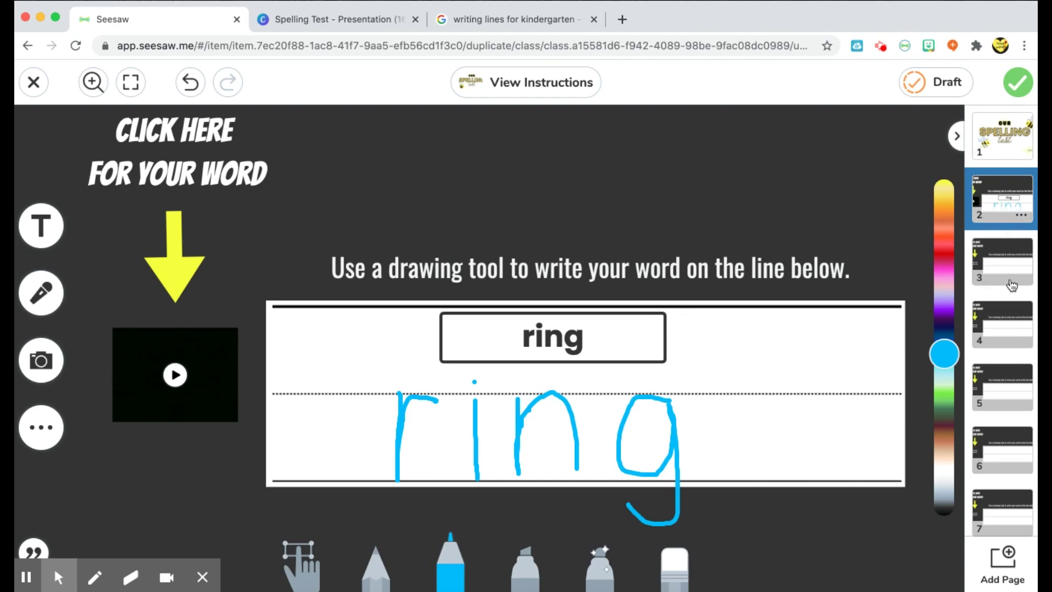
scroll(1015, 335, "down", 3)
scroll(1015, 335, "up", 3)
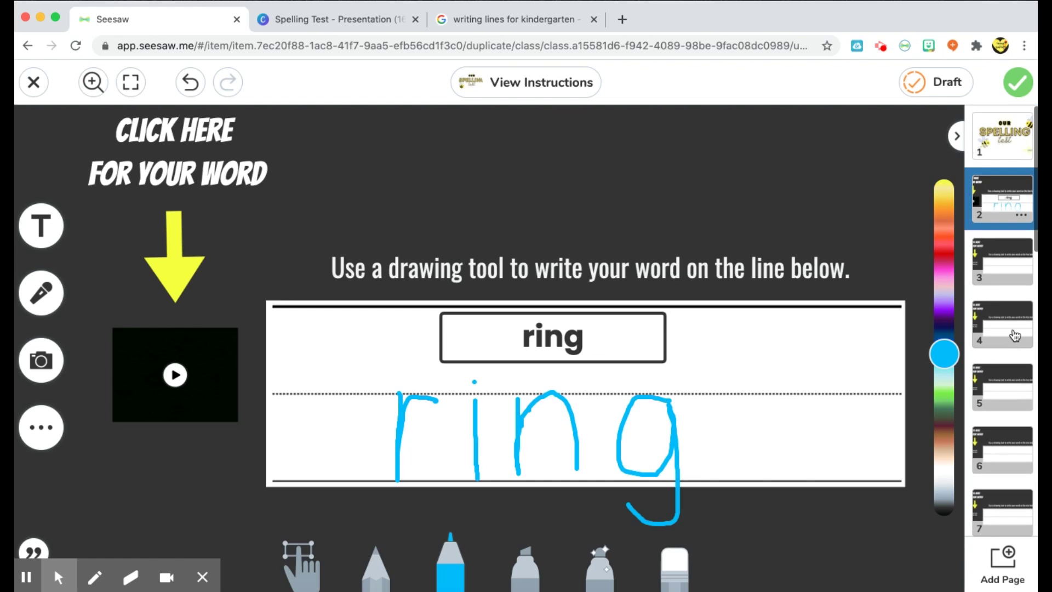
scroll(1015, 335, "down", 10)
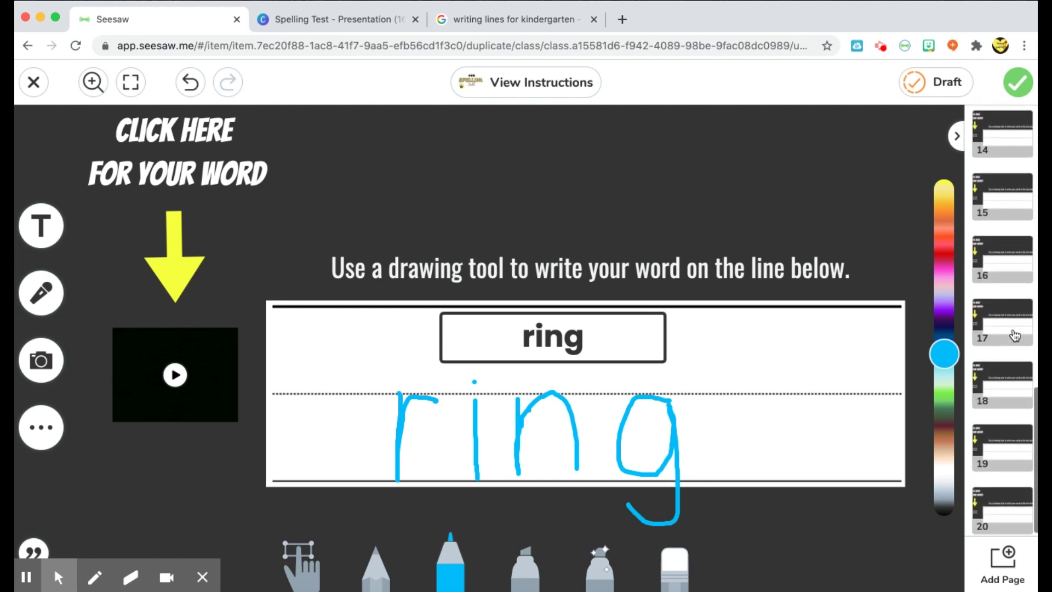
scroll(1015, 335, "up", 10)
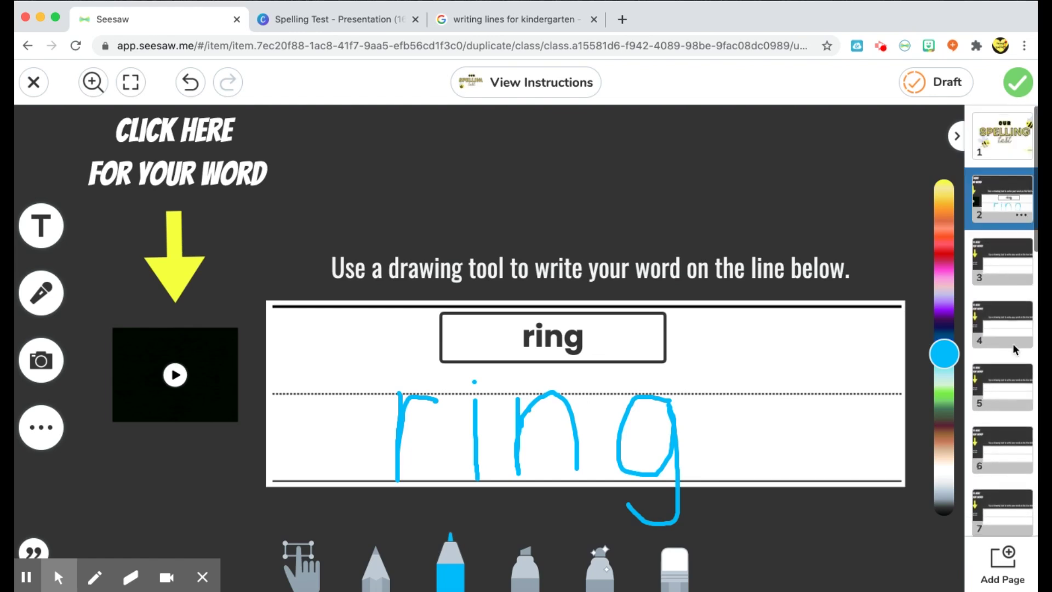
Step: Submit Dog's response, view page 2 of the journal post, and open a comment box
left_click(1016, 87)
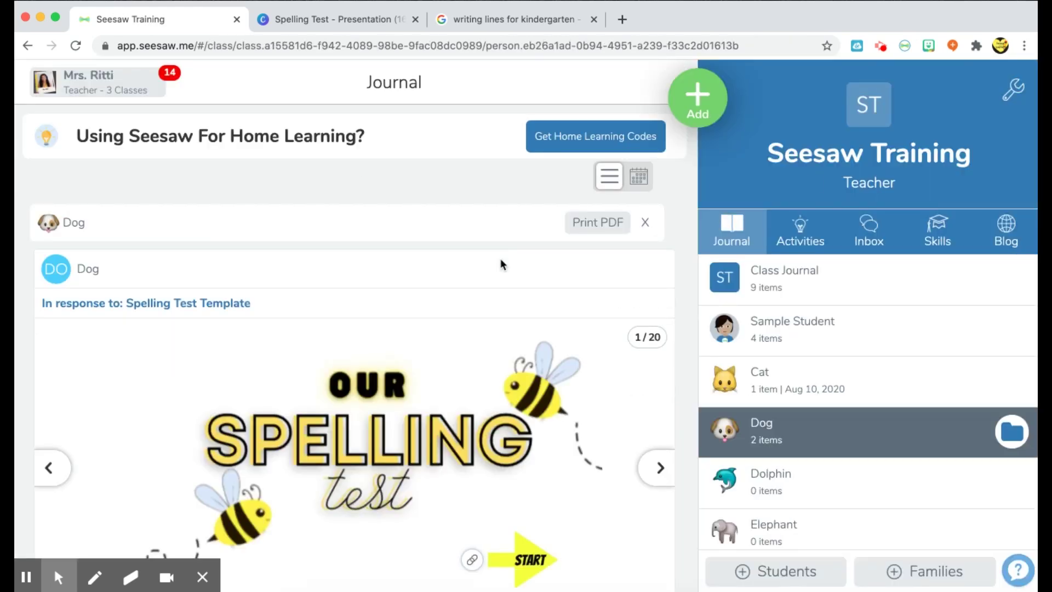
scroll(500, 264, "down", 3)
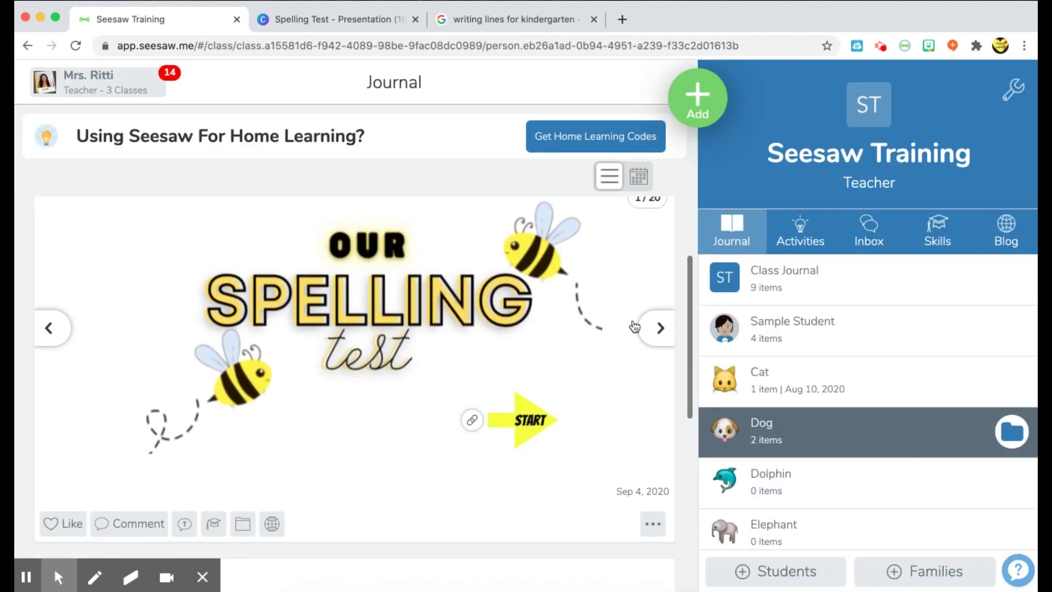
left_click(656, 328)
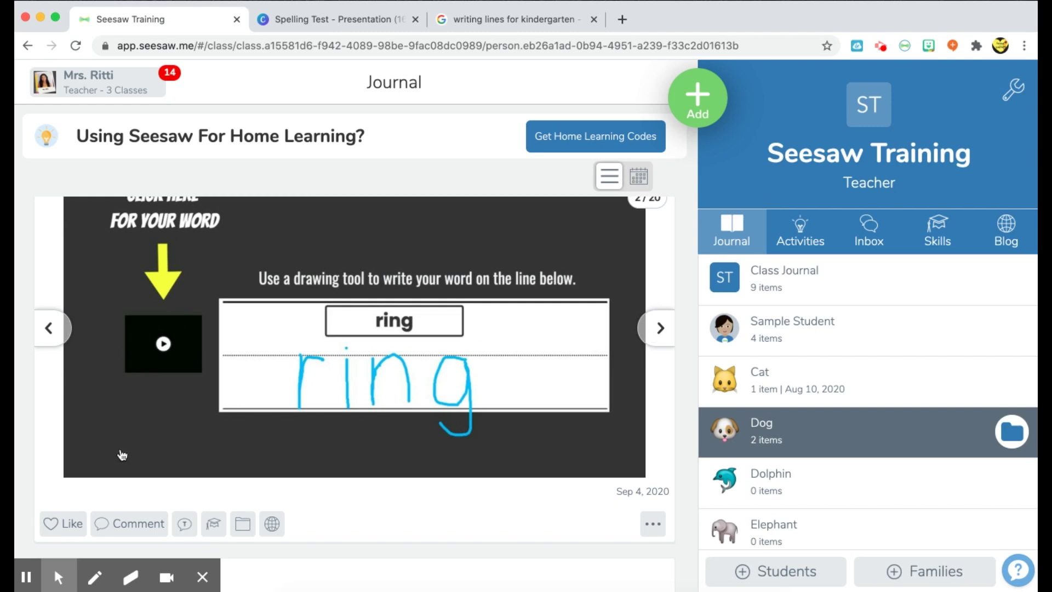
left_click(122, 527)
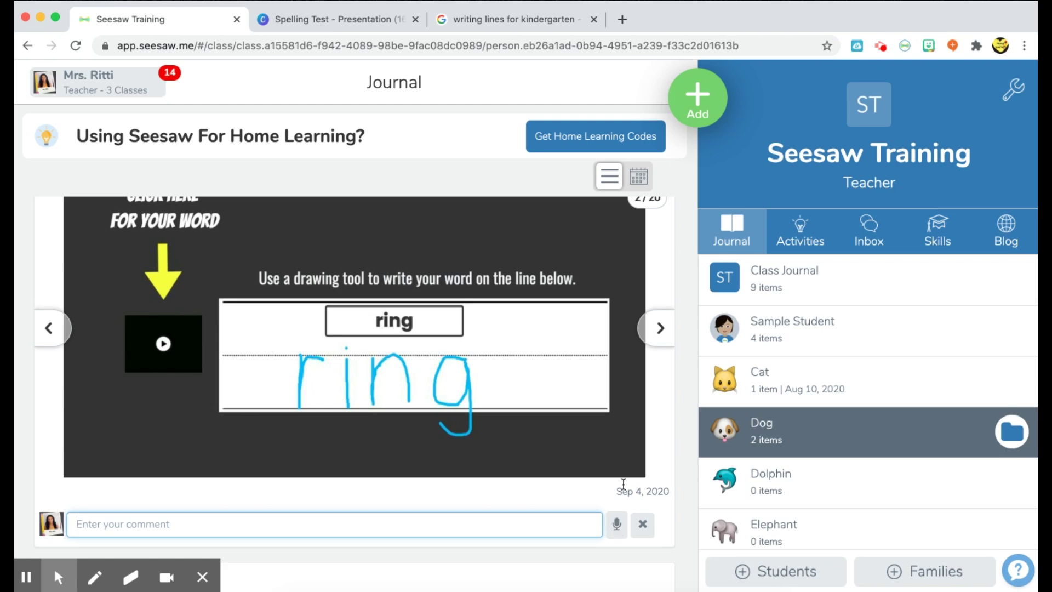
scroll(623, 484, "down", 2)
scroll(623, 484, "up", 5)
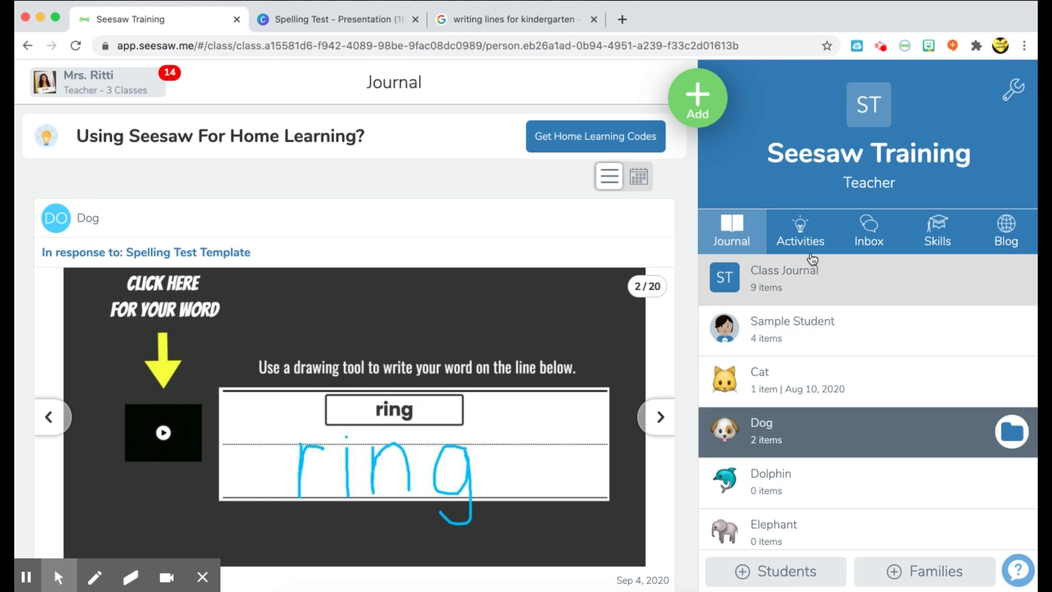
Step: Create a new activity from My Library and name it 'Spelling Test #1'
left_click(802, 239)
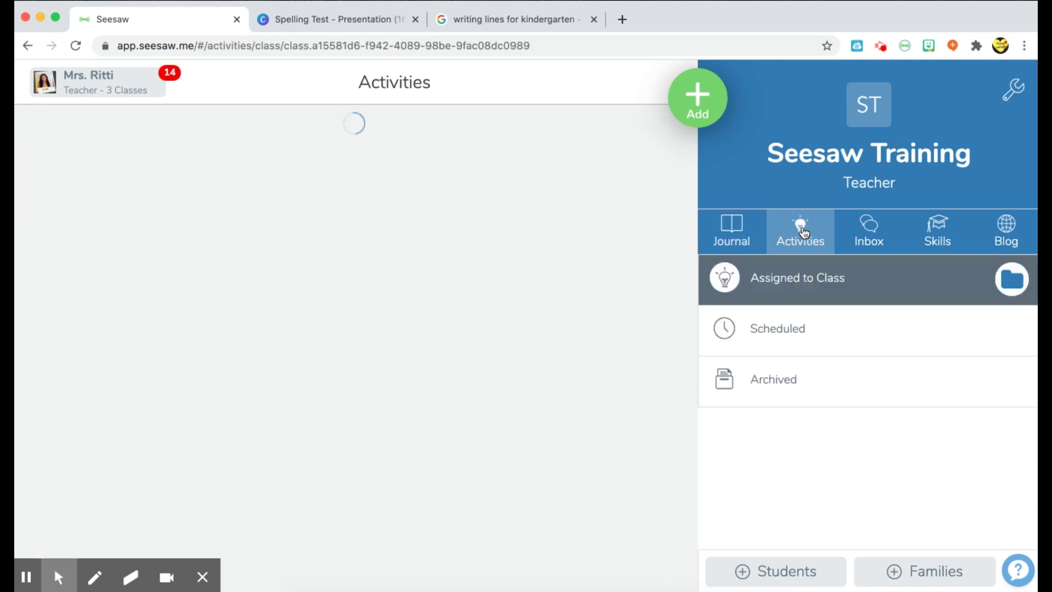
scroll(849, 465, "down", 2)
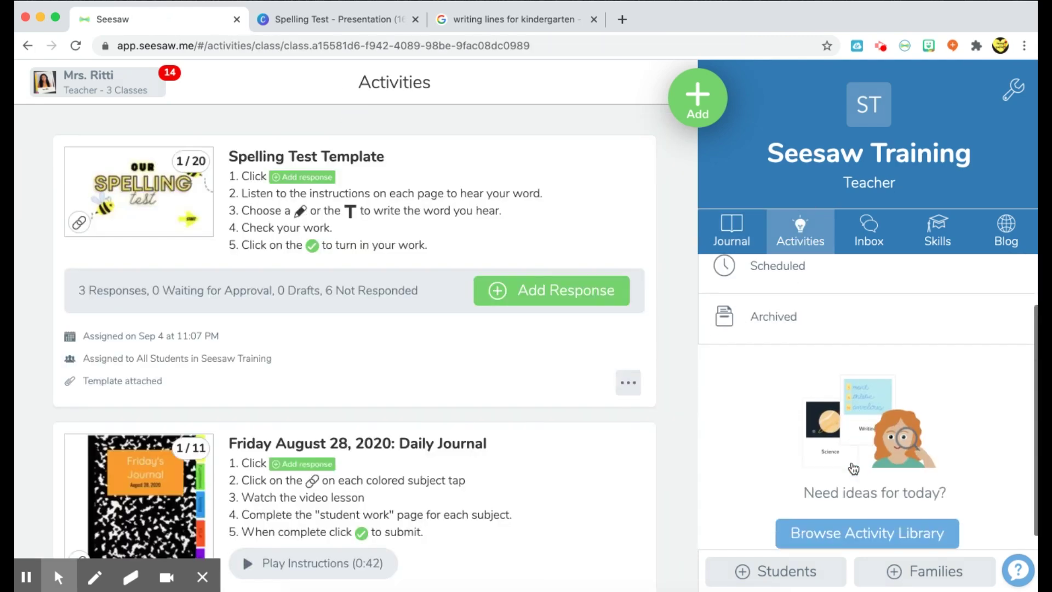
left_click(853, 466)
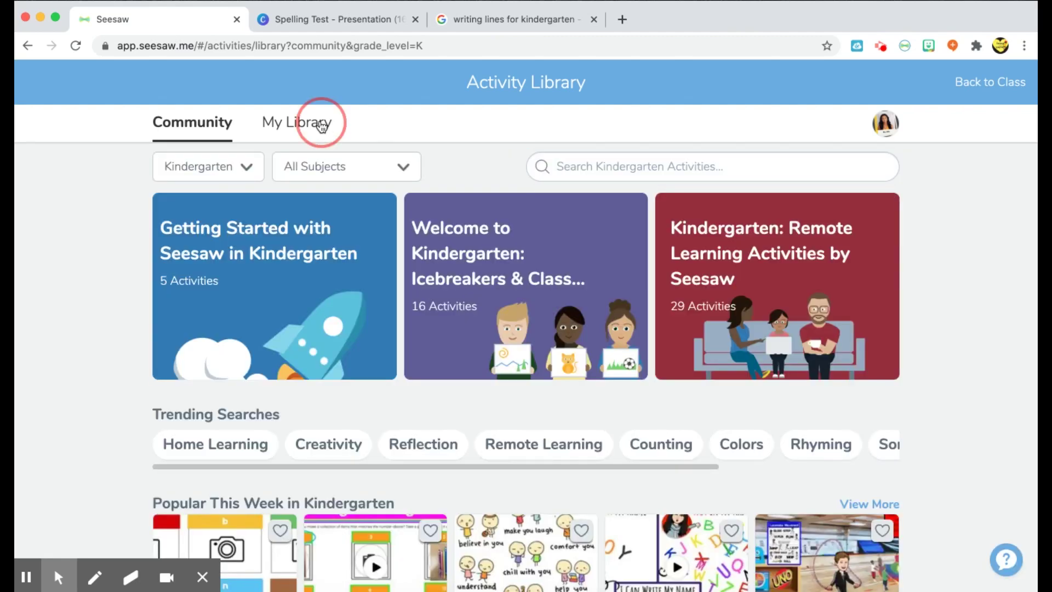
left_click(321, 123)
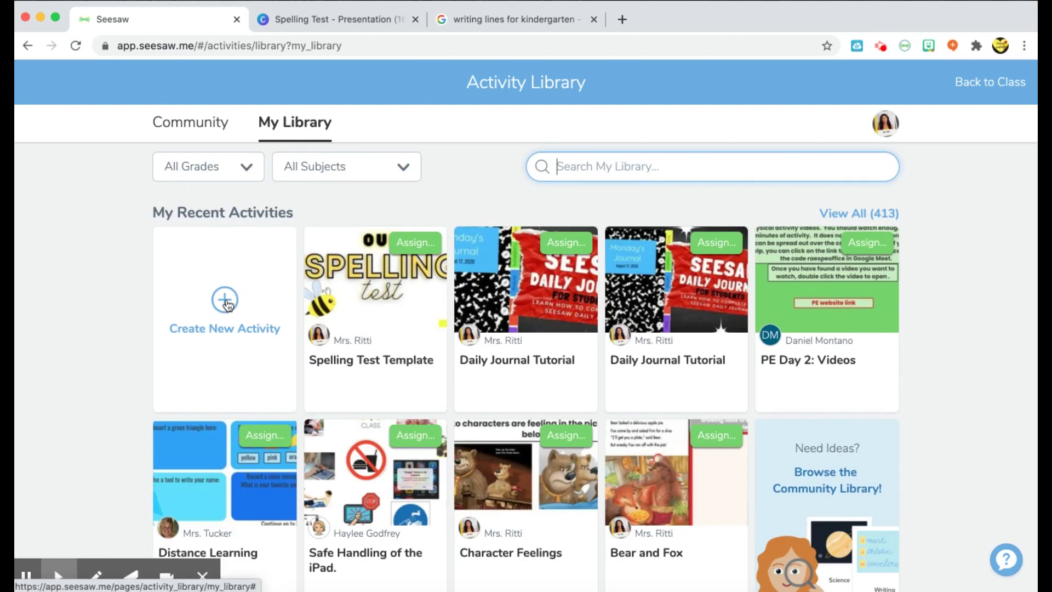
left_click(226, 302)
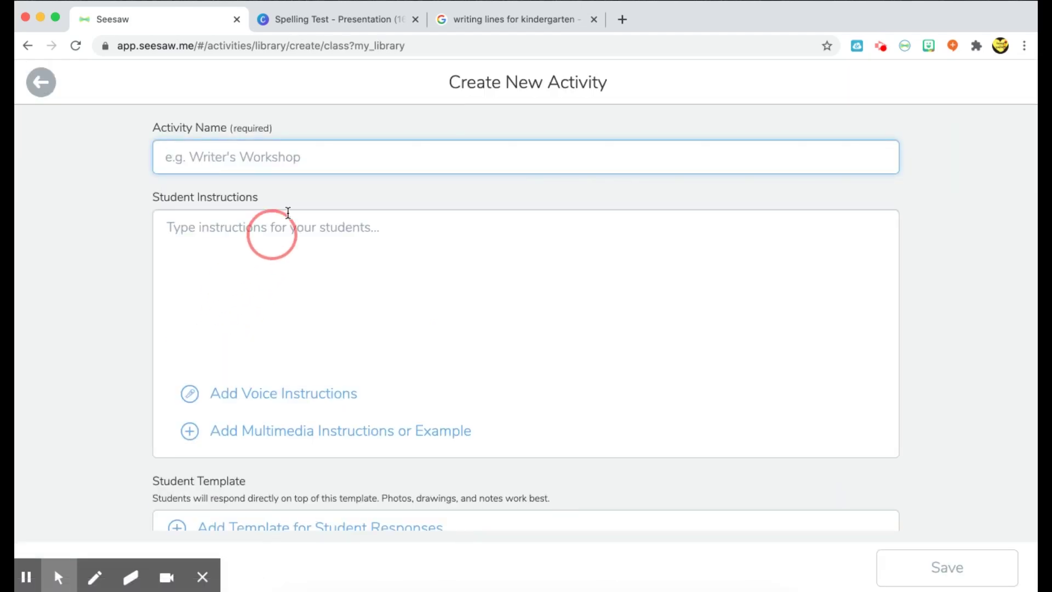
type("Spelling")
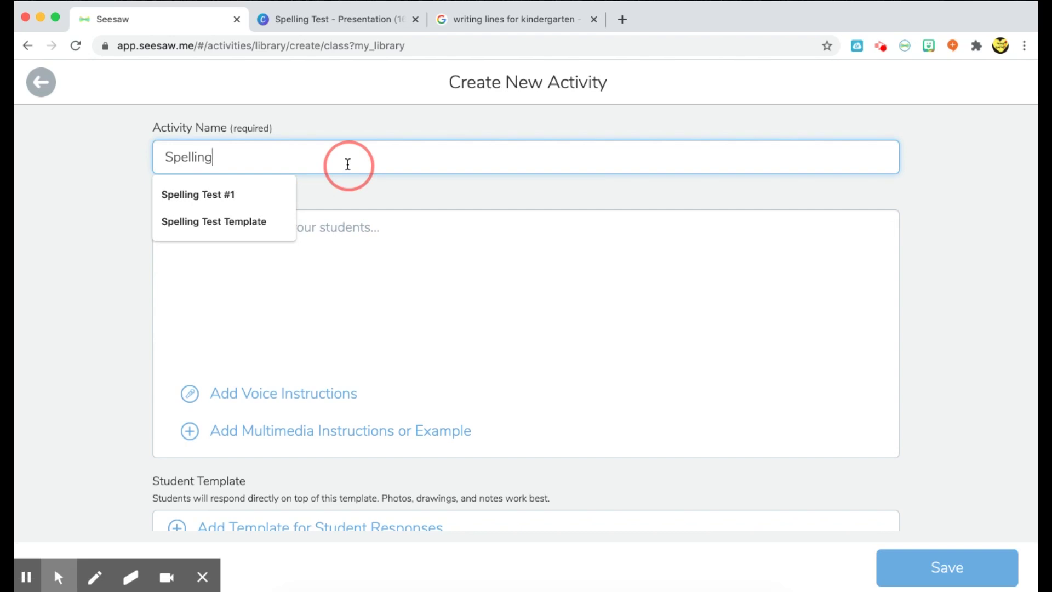
left_click(251, 195)
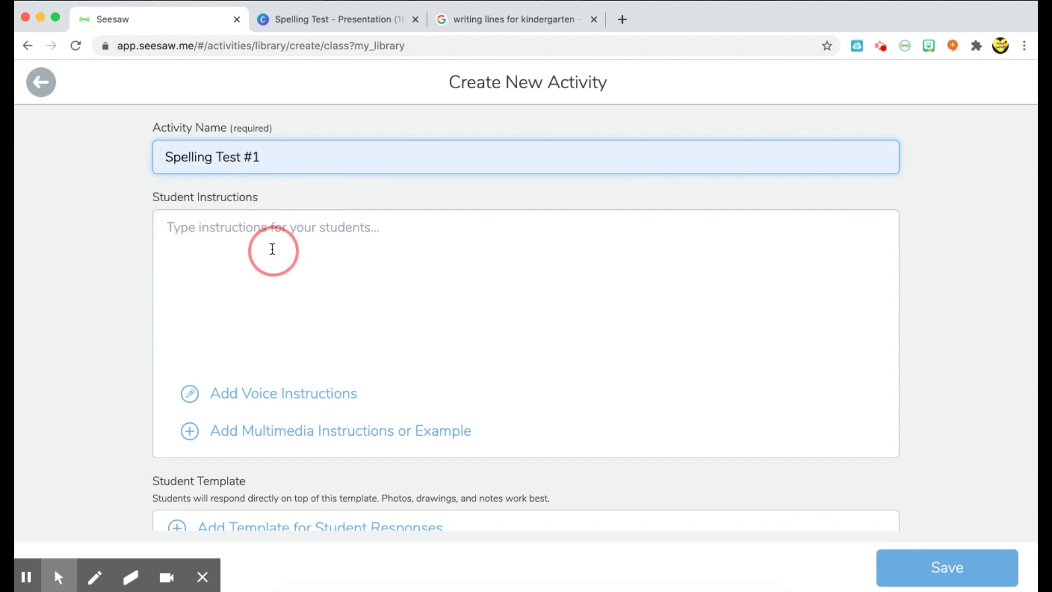
left_click(273, 249)
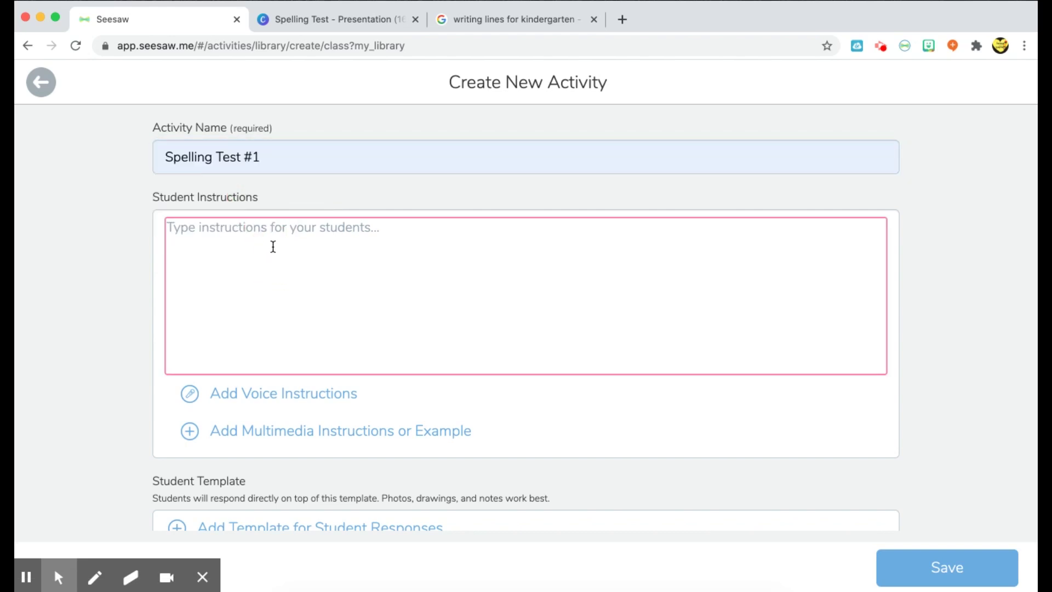
scroll(273, 246, "down", 3)
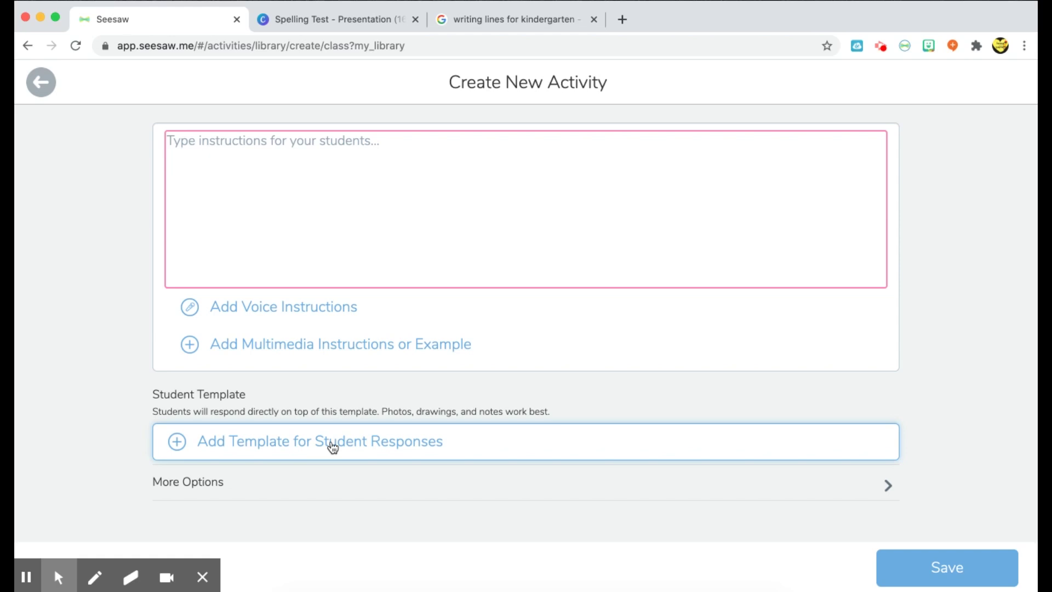
Step: Add a blank Drawing page as the student-response template and bring up the Canva Spelling Test design
left_click(333, 447)
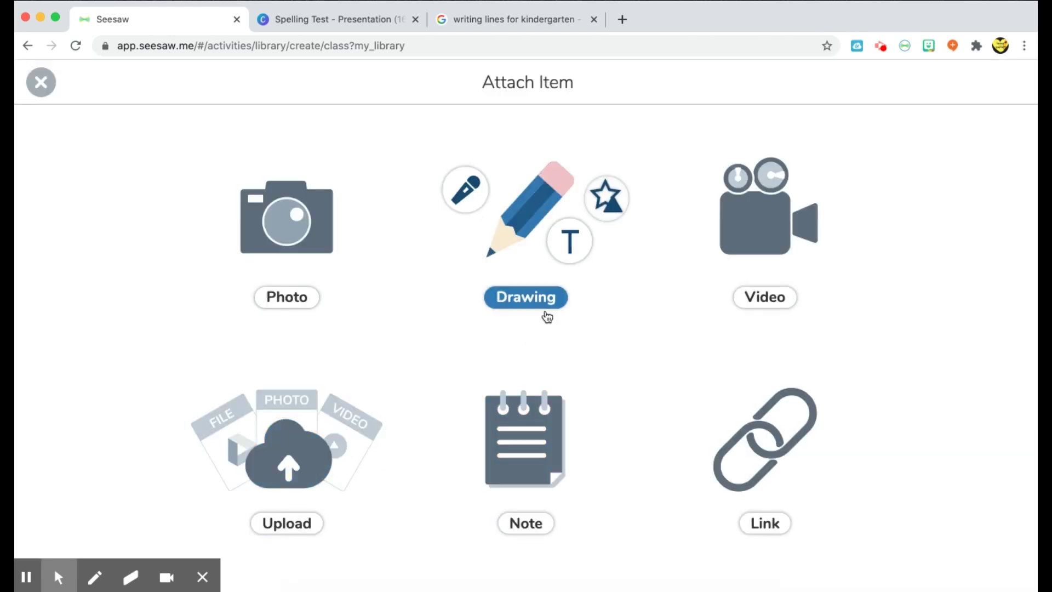
left_click(530, 213)
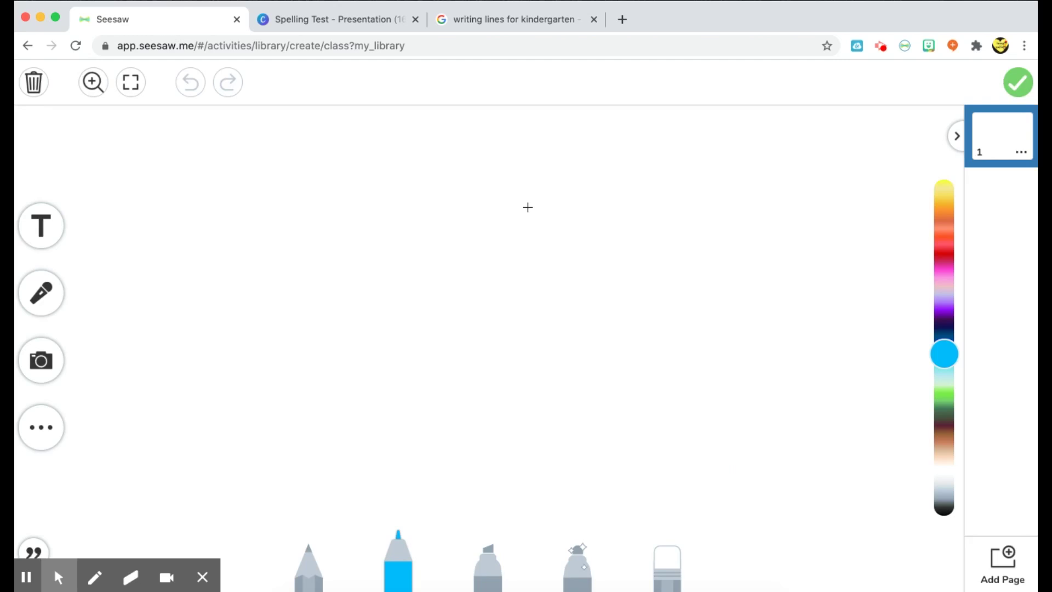
left_click(364, 18)
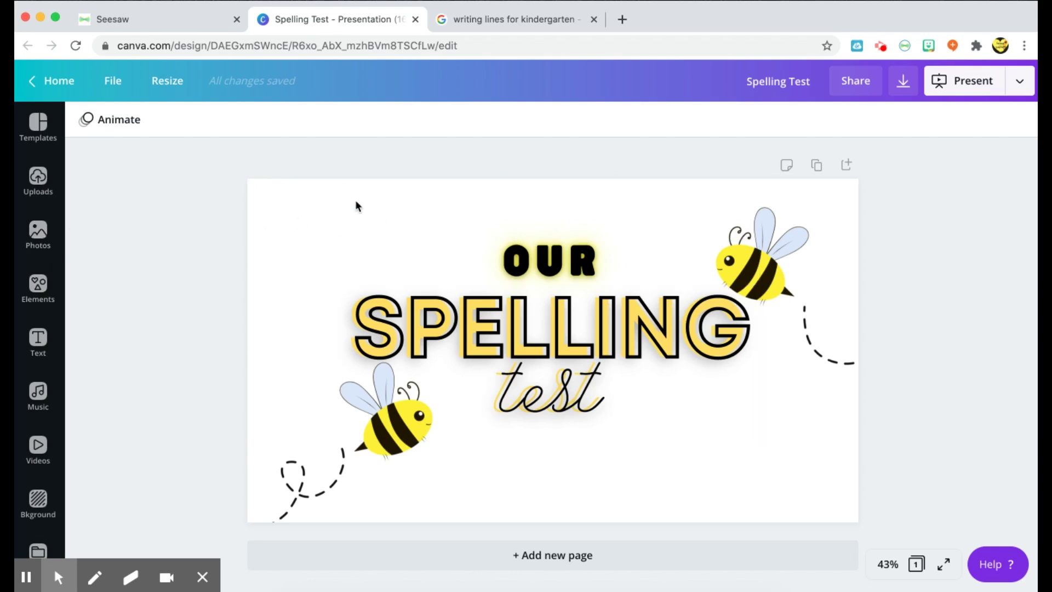
Step: Capture the bee cover slide with the Seesaw extension, then shrink and centre it on page 1
left_click(906, 49)
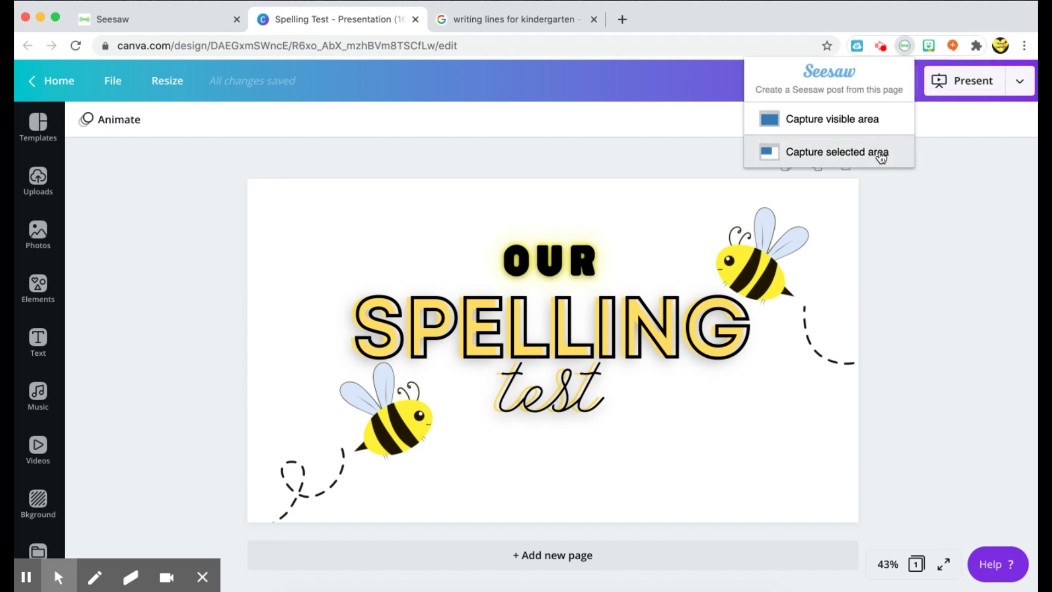
left_click(135, 22)
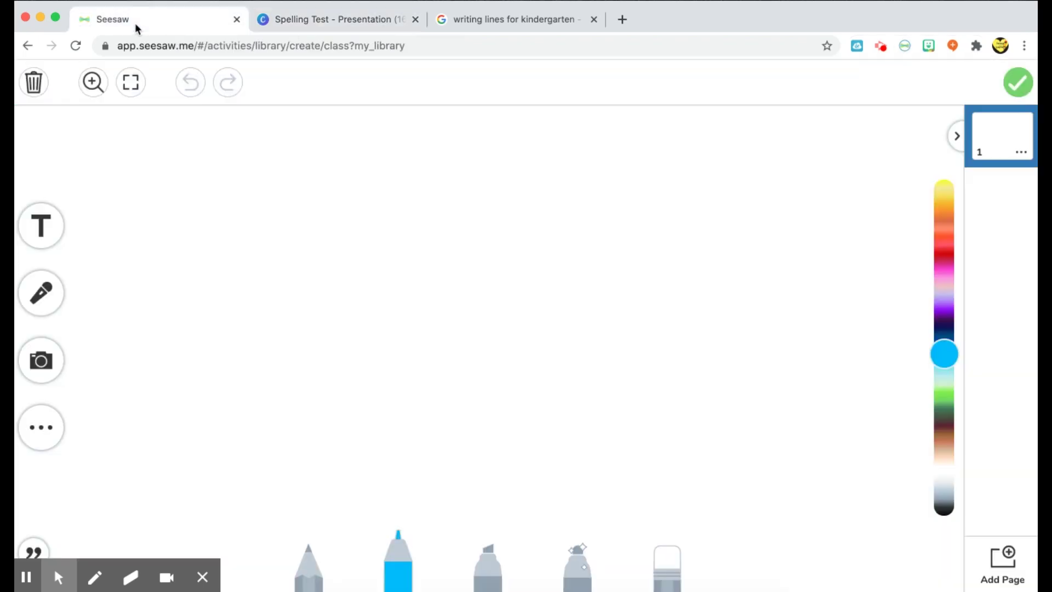
left_click(355, 21)
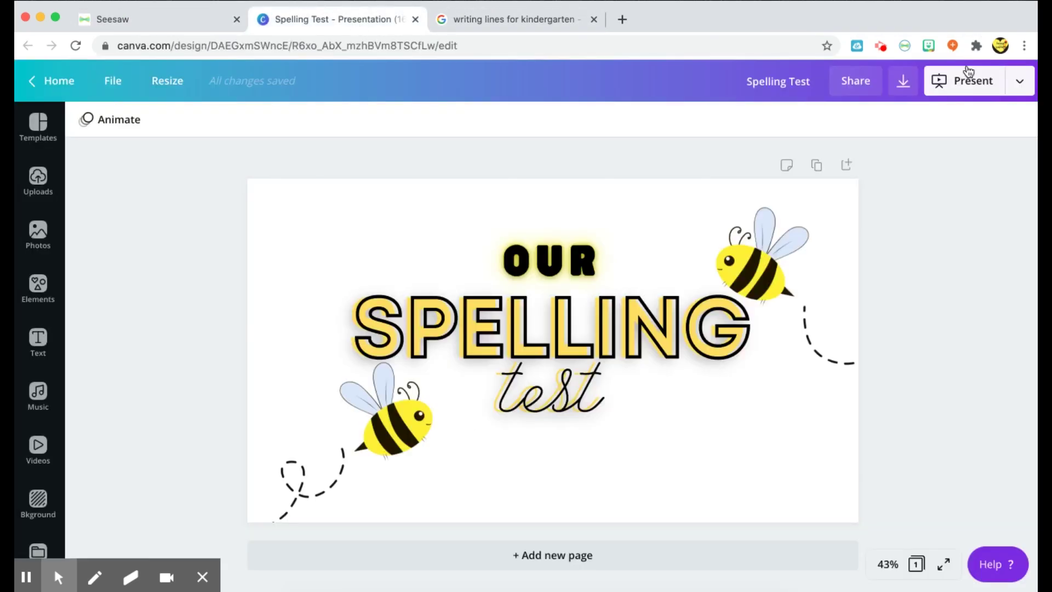
left_click(905, 46)
left_click(883, 149)
left_click_drag(268, 177, 700, 421)
left_click_drag(785, 525, 555, 387)
left_click_drag(365, 222, 562, 255)
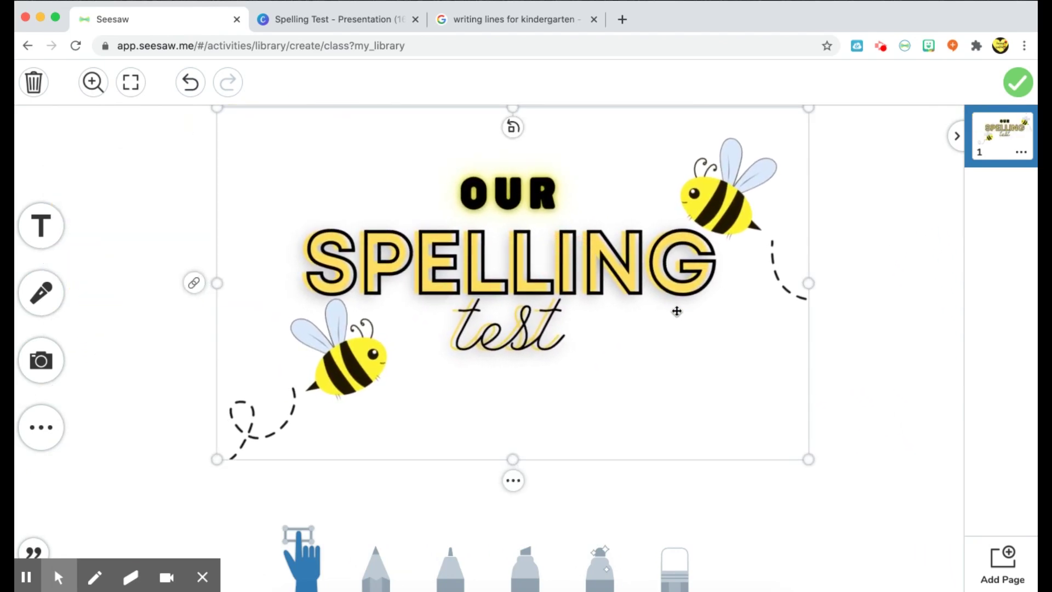
Step: Nudge the cover image slightly right, then lock and unlock it
left_click_drag(674, 308, 684, 309)
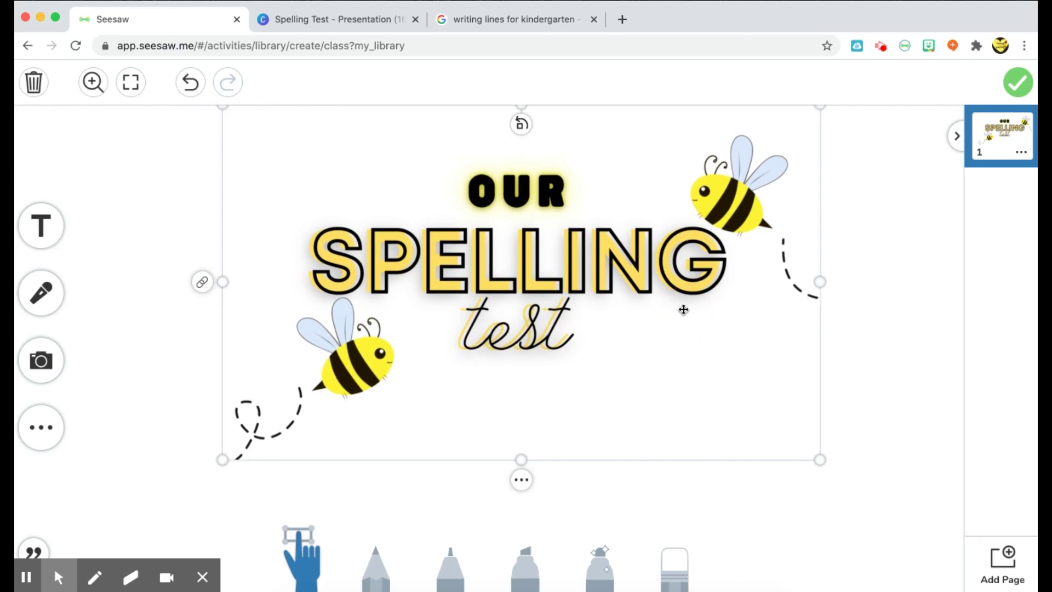
left_click(521, 483)
left_click(544, 373)
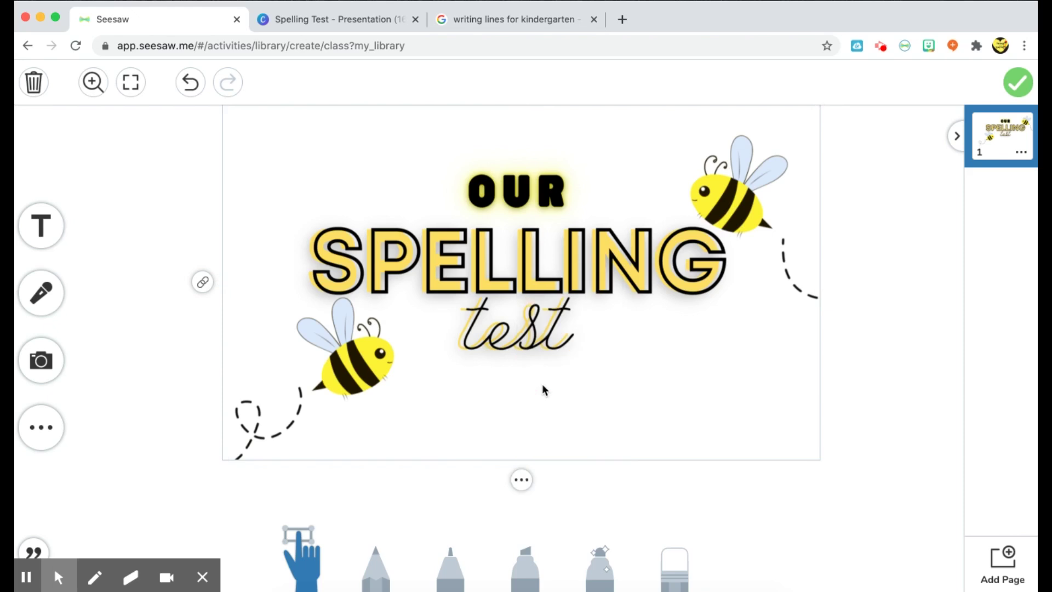
left_click(522, 480)
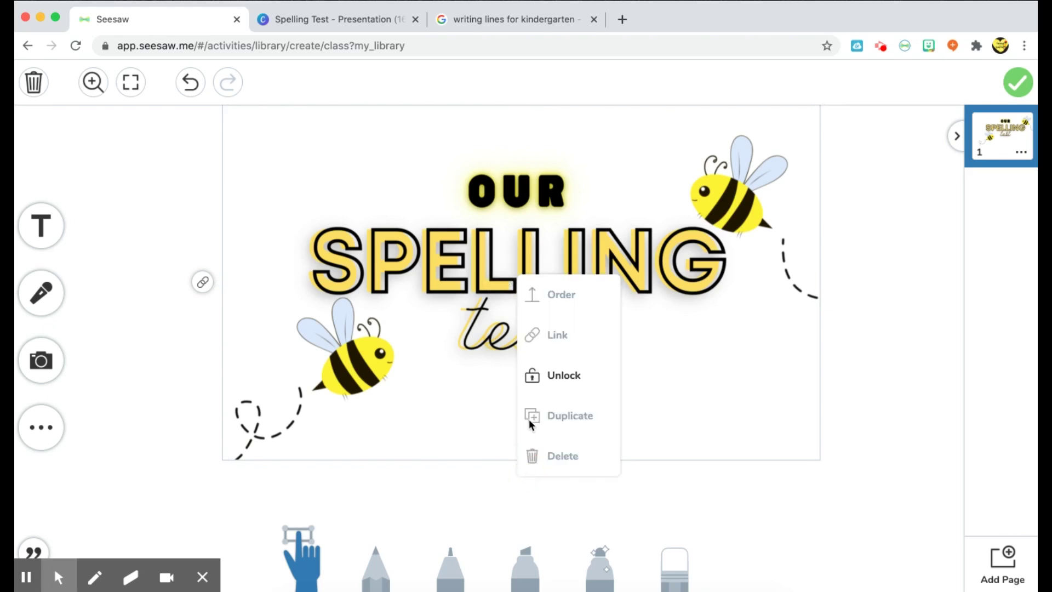
left_click(531, 373)
Step: Clear the Canva link from the cover image and lock it in place
left_click(522, 480)
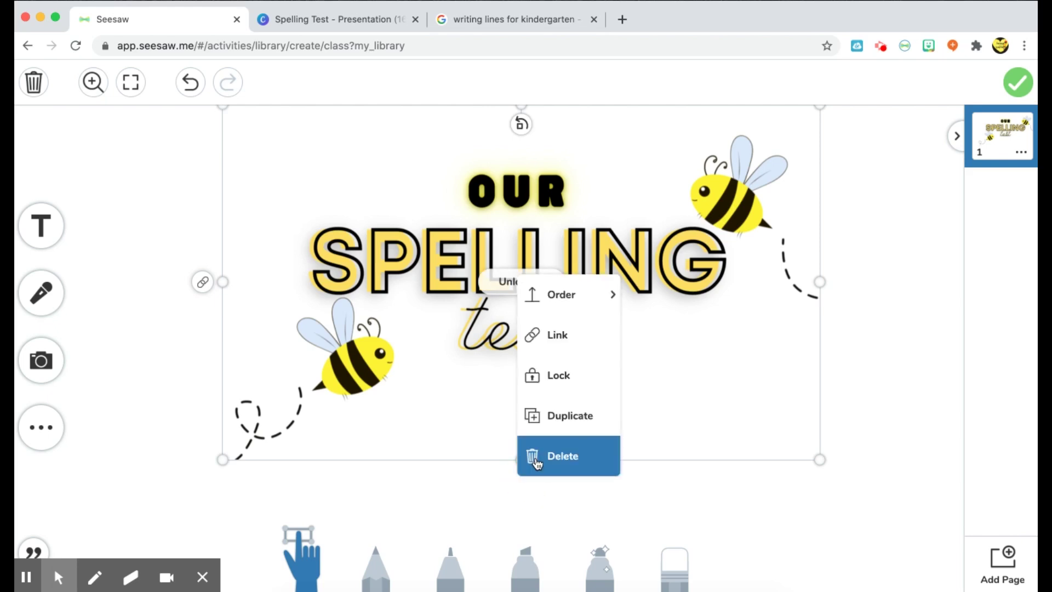
mouse_move(204, 284)
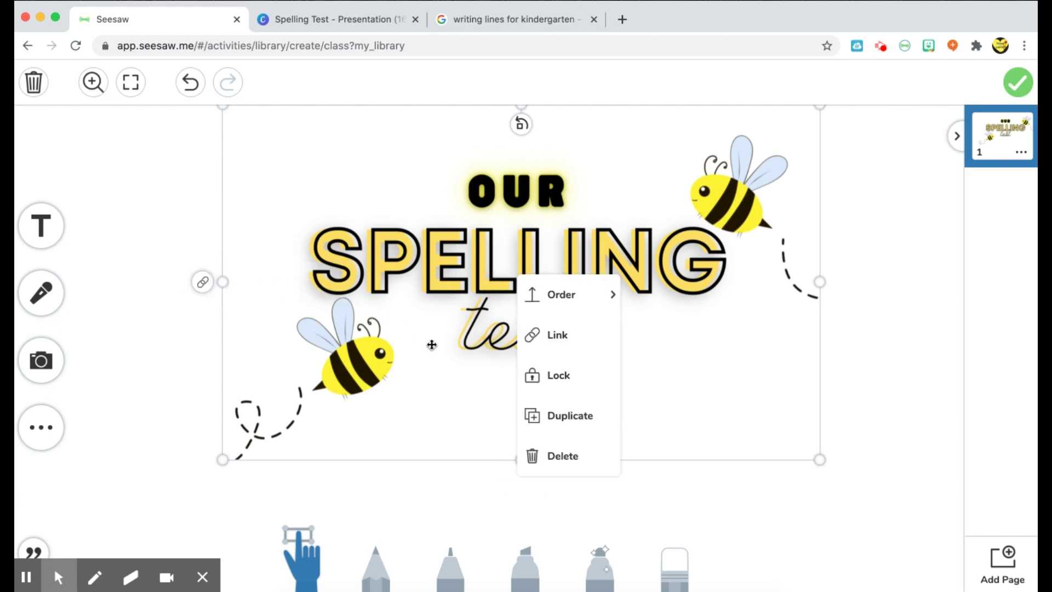
left_click(564, 341)
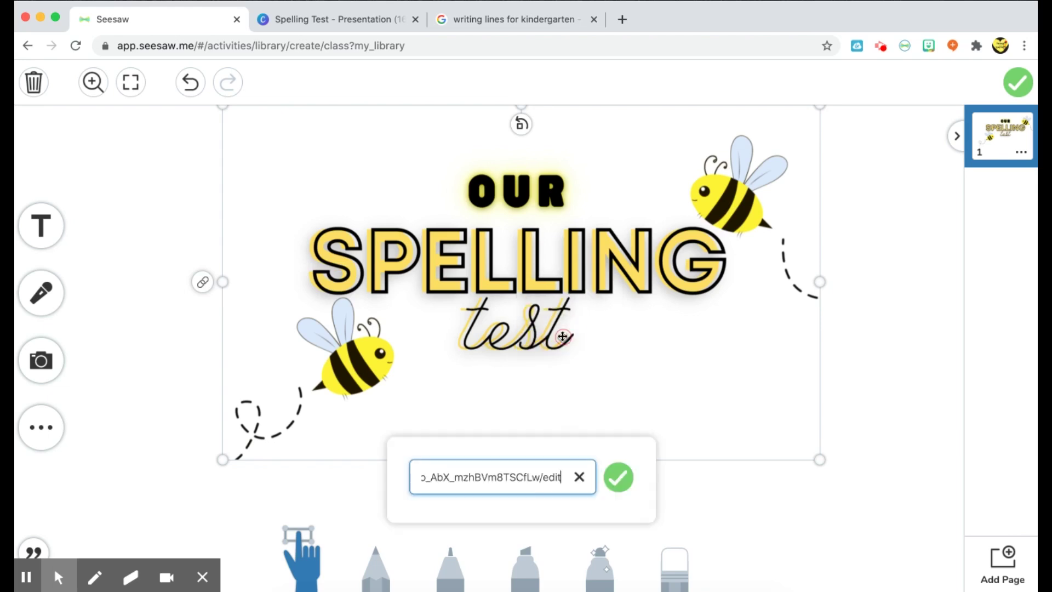
left_click(581, 477)
left_click(768, 500)
left_click(524, 432)
left_click(521, 479)
left_click(550, 383)
left_click(846, 395)
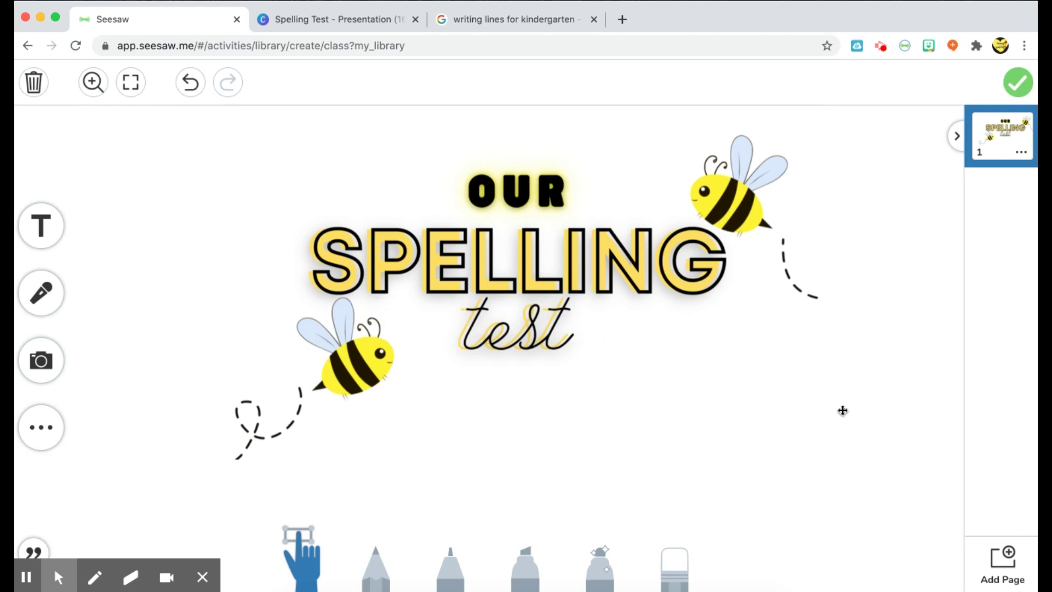
Step: Add blank page 2, then put a large yellow arrow shape at the cover page's lower right
left_click(1003, 558)
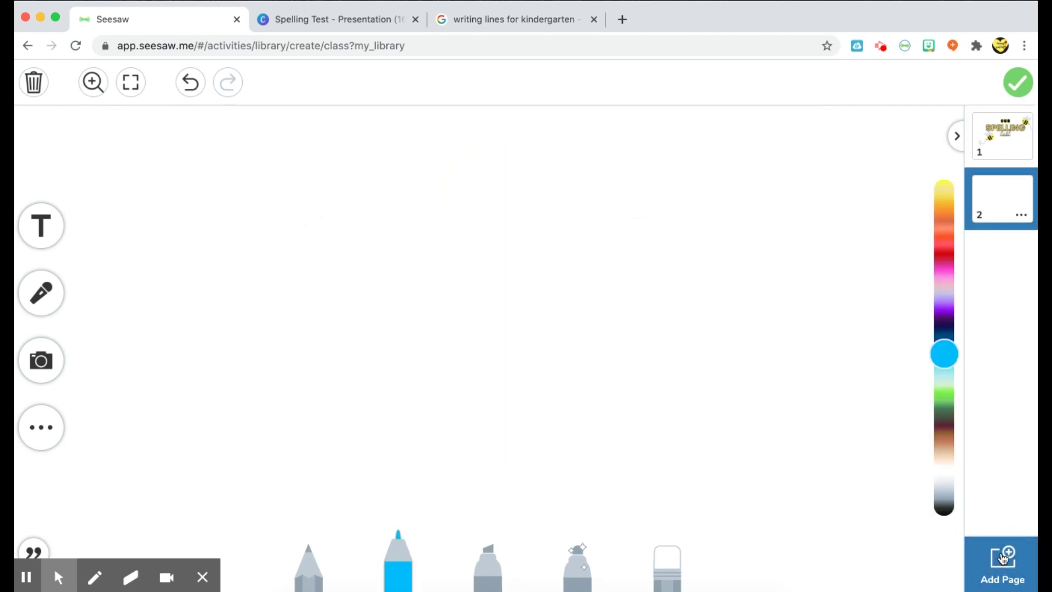
left_click(1014, 135)
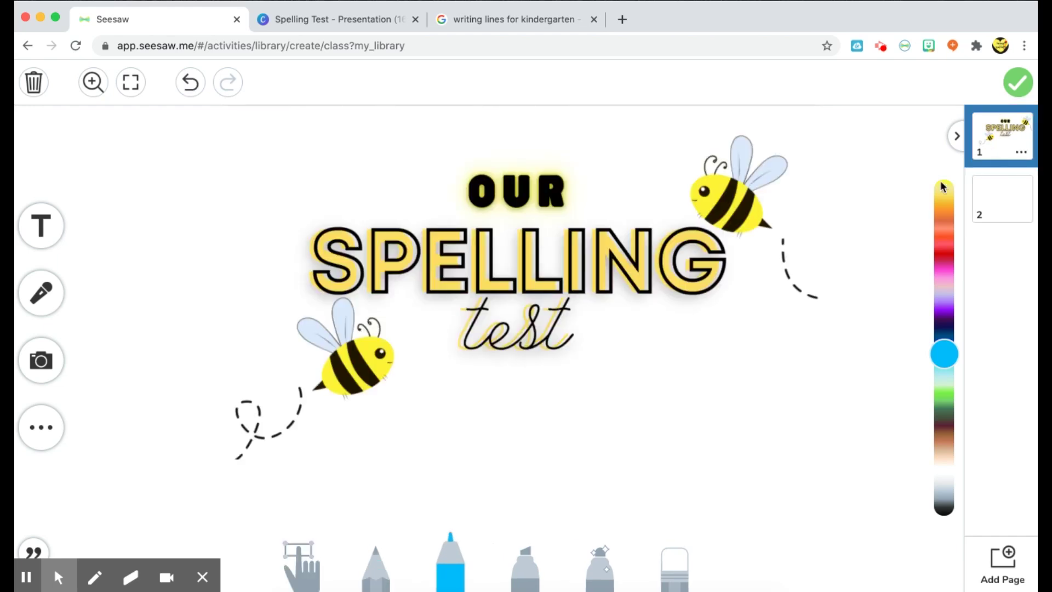
left_click(35, 434)
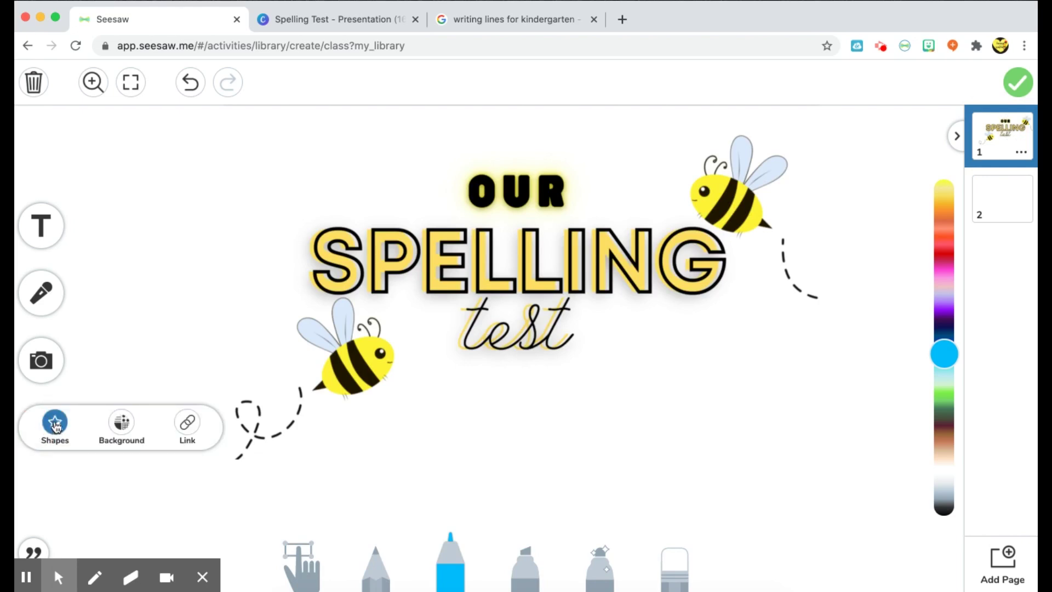
left_click(55, 424)
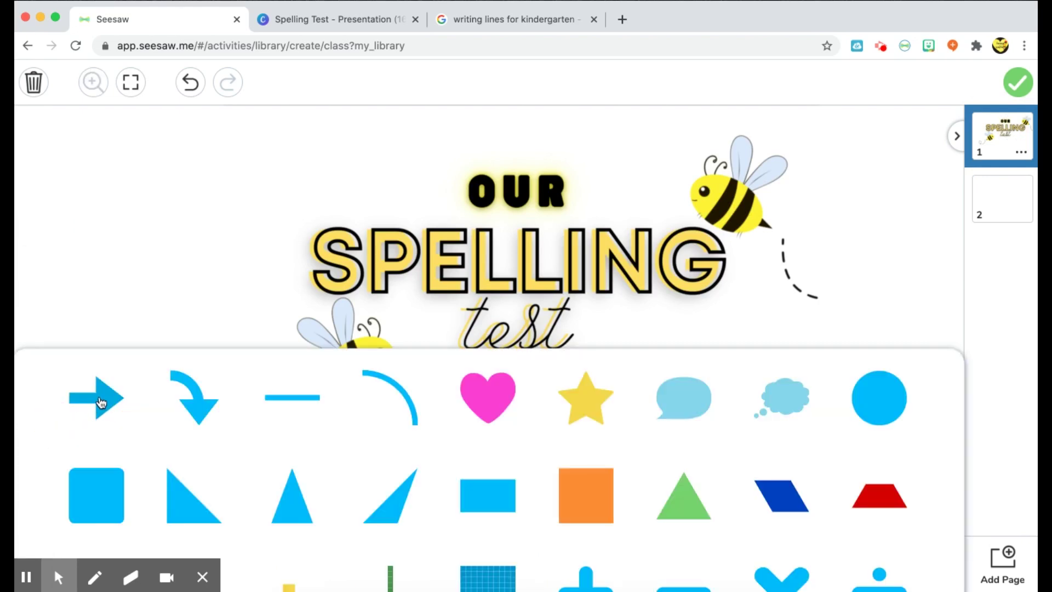
left_click(104, 402)
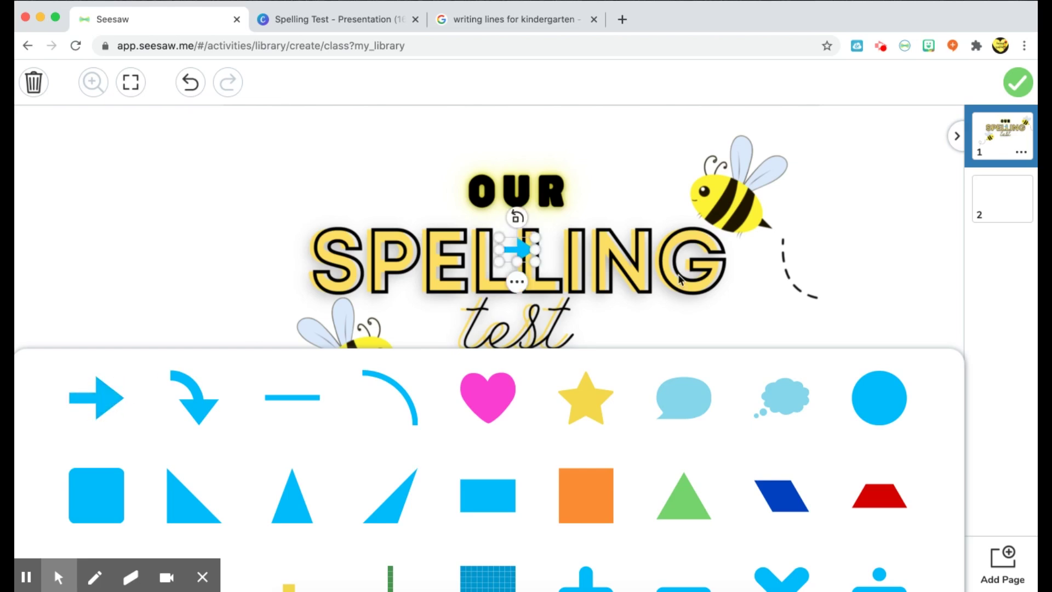
left_click_drag(536, 262, 598, 325)
left_click_drag(551, 281, 796, 484)
left_click_drag(943, 354, 952, 135)
left_click_drag(746, 482, 731, 483)
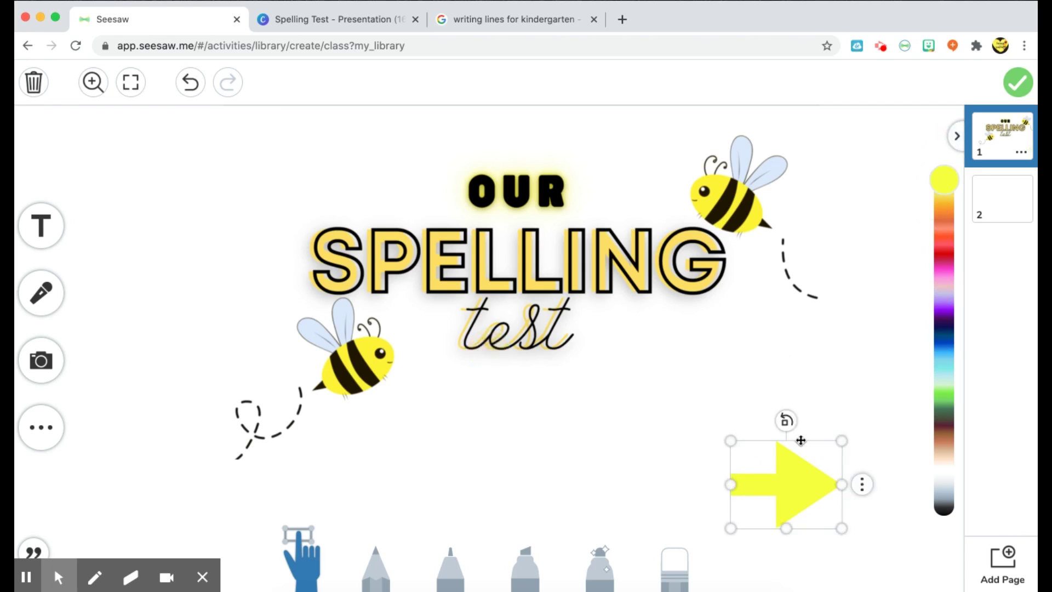
Step: Add a 'START' text box and shrink it down
left_click(644, 437)
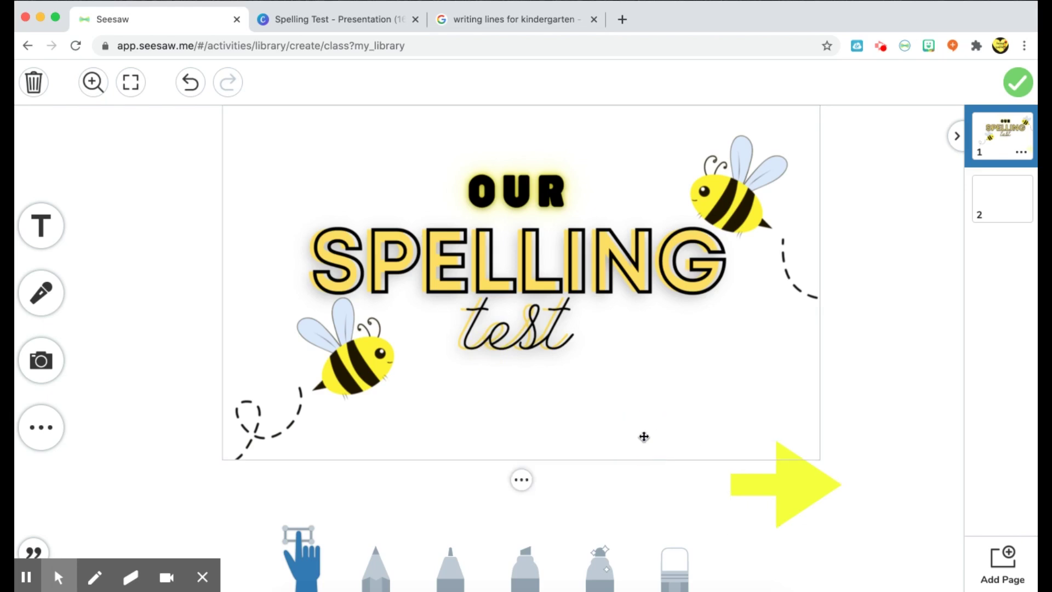
left_click(42, 226)
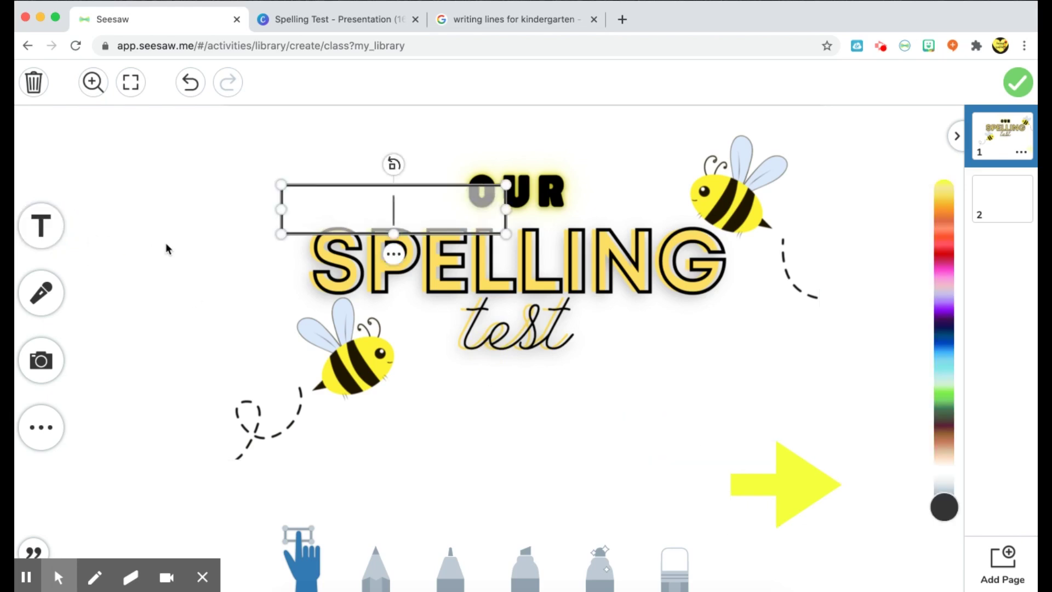
type("START")
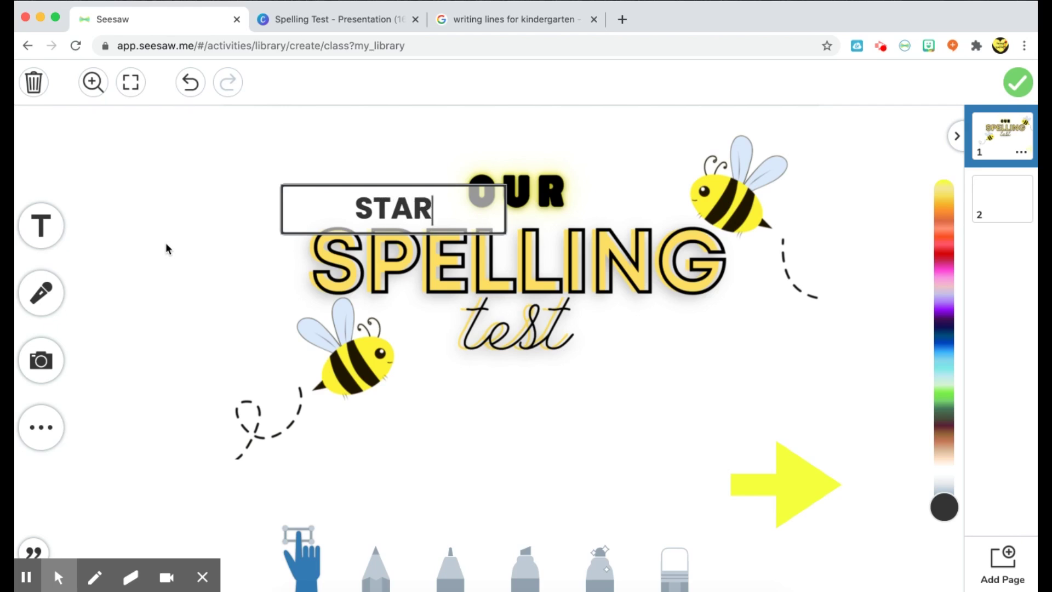
left_click(518, 324)
left_click_drag(507, 235, 816, 484)
Step: Style START in the Comic font with plain Aa text and centre it on the arrow
left_click(779, 521)
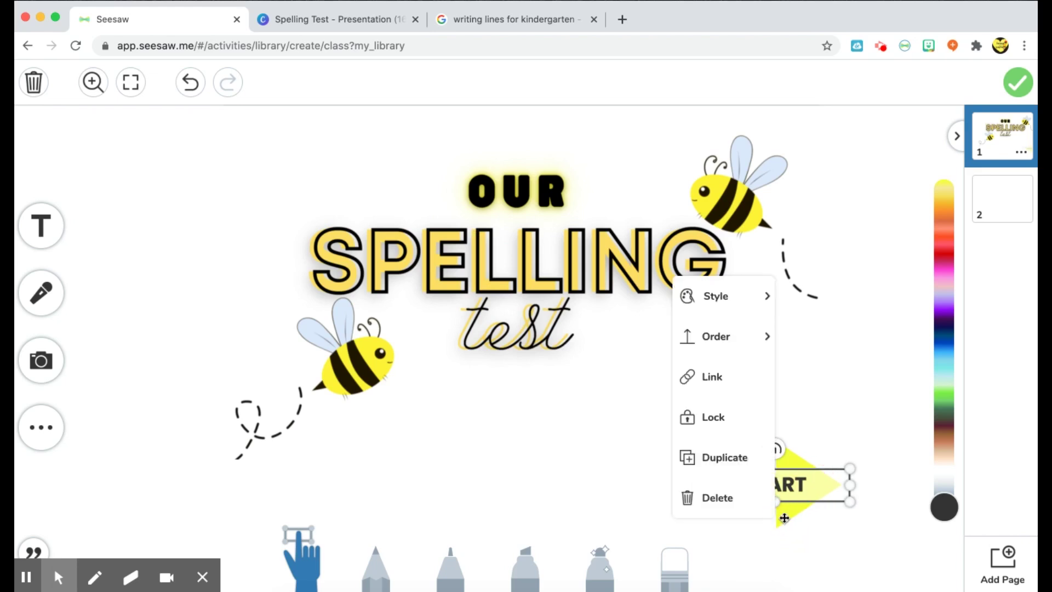
left_click(723, 336)
left_click(737, 310)
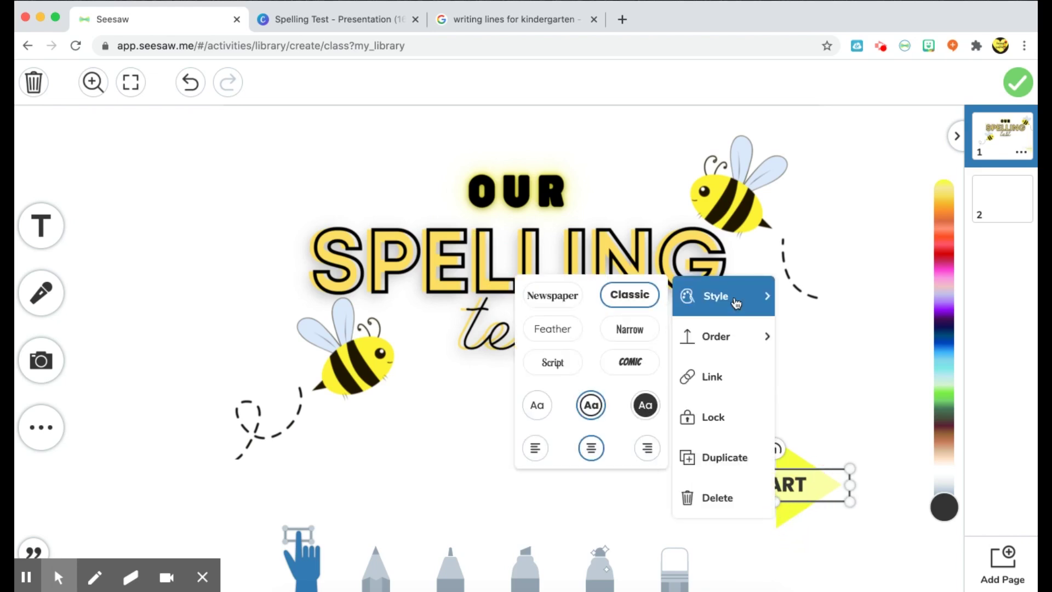
left_click(633, 362)
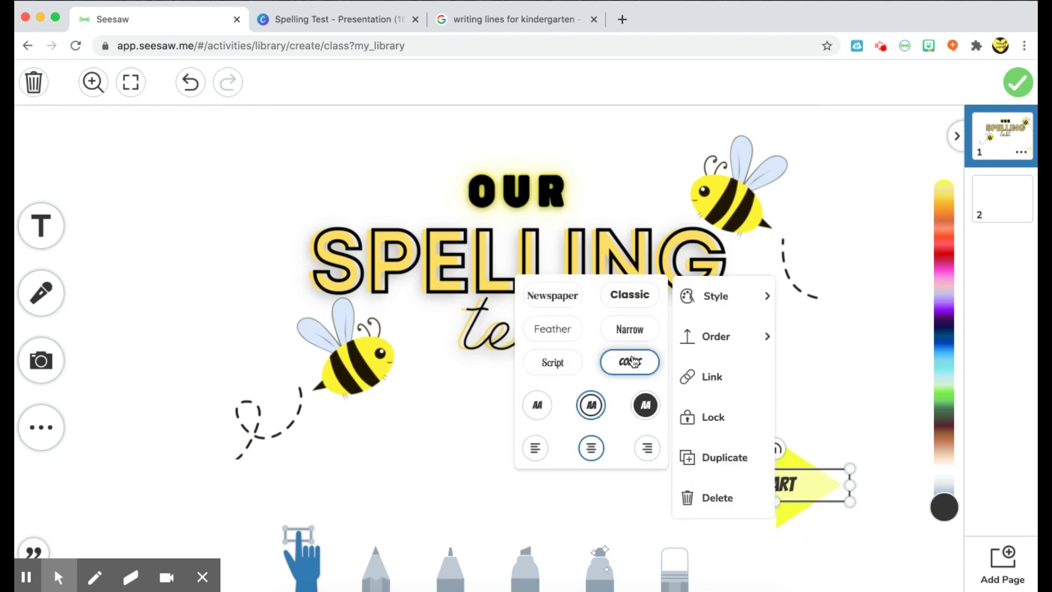
left_click(538, 405)
left_click(865, 428)
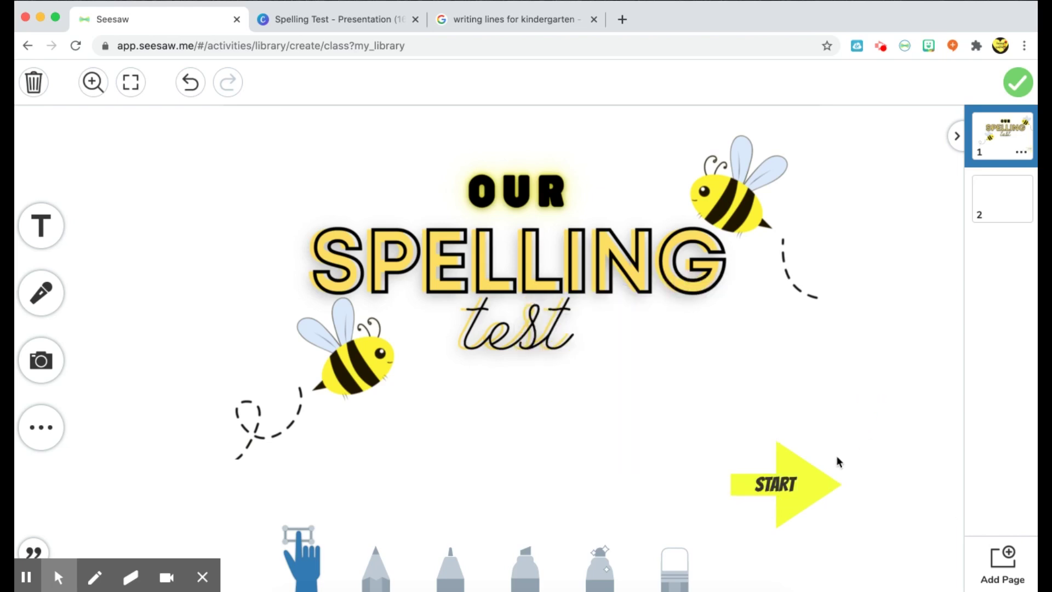
left_click_drag(785, 486, 798, 486)
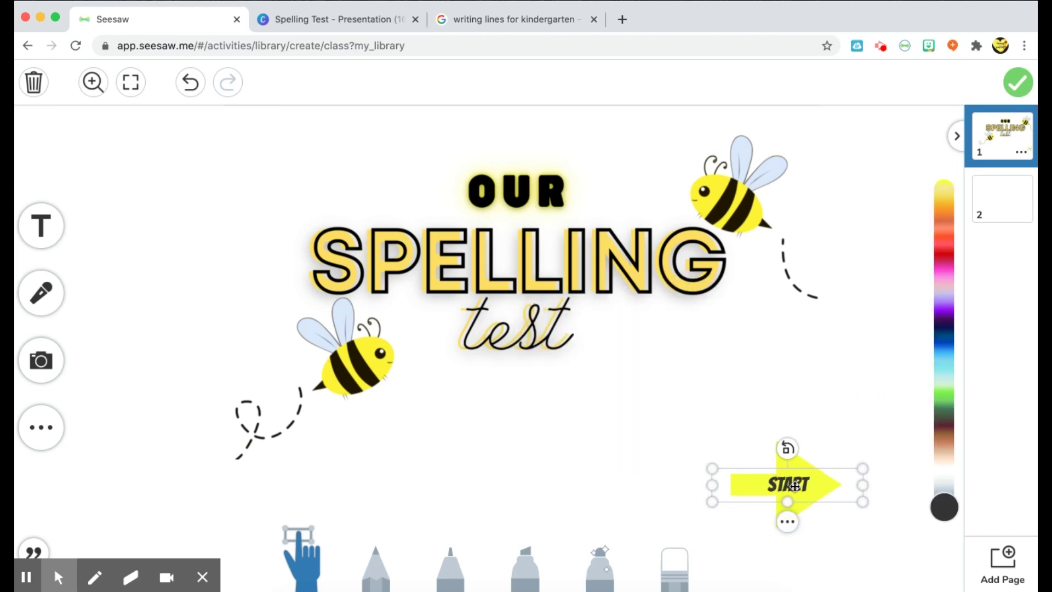
Step: Link the START arrow to page 2
left_click(789, 523)
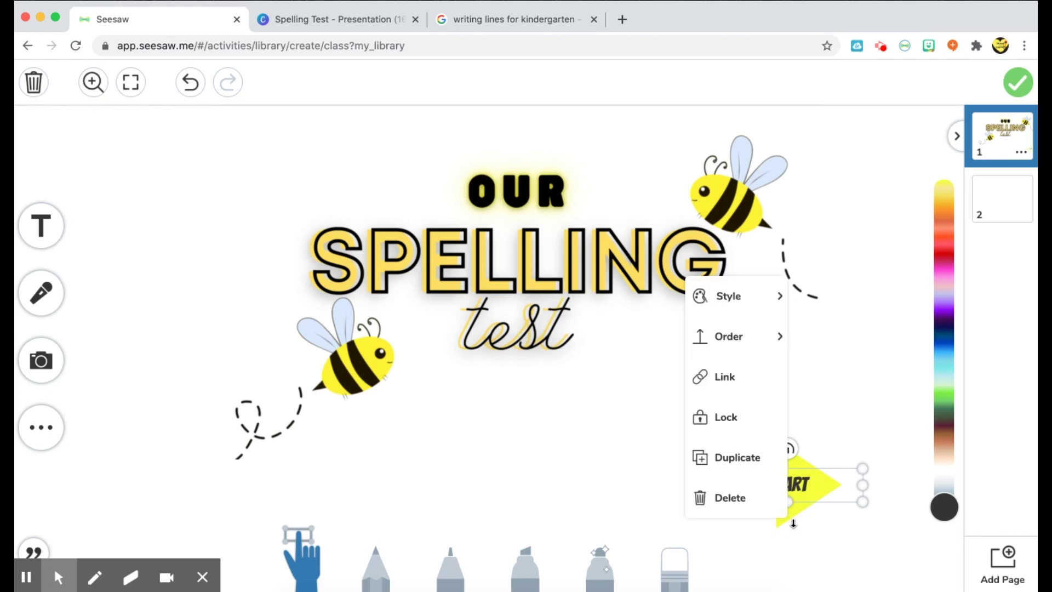
left_click(747, 383)
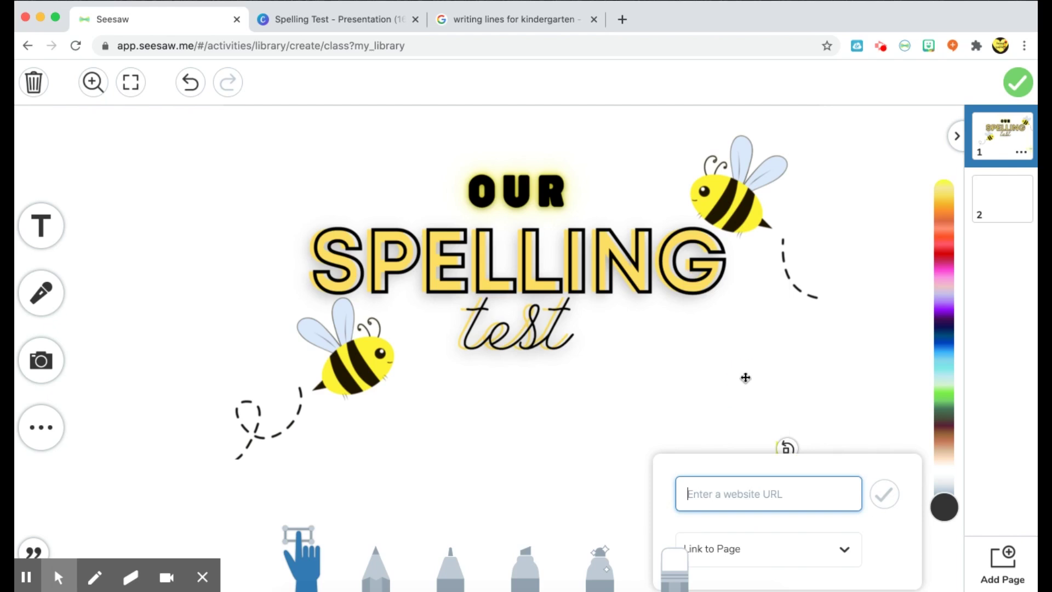
left_click(848, 552)
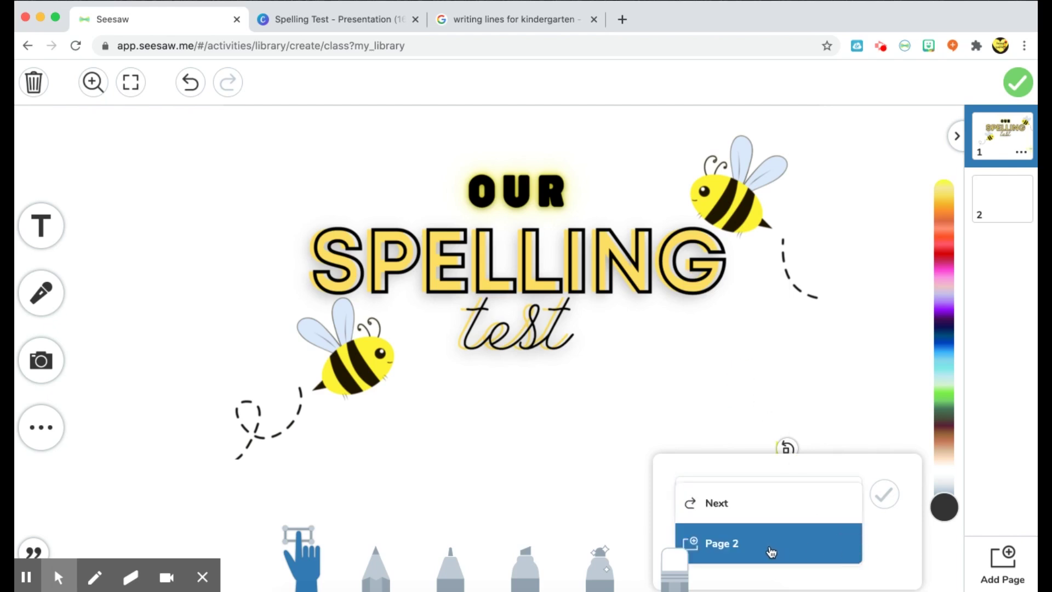
left_click(737, 545)
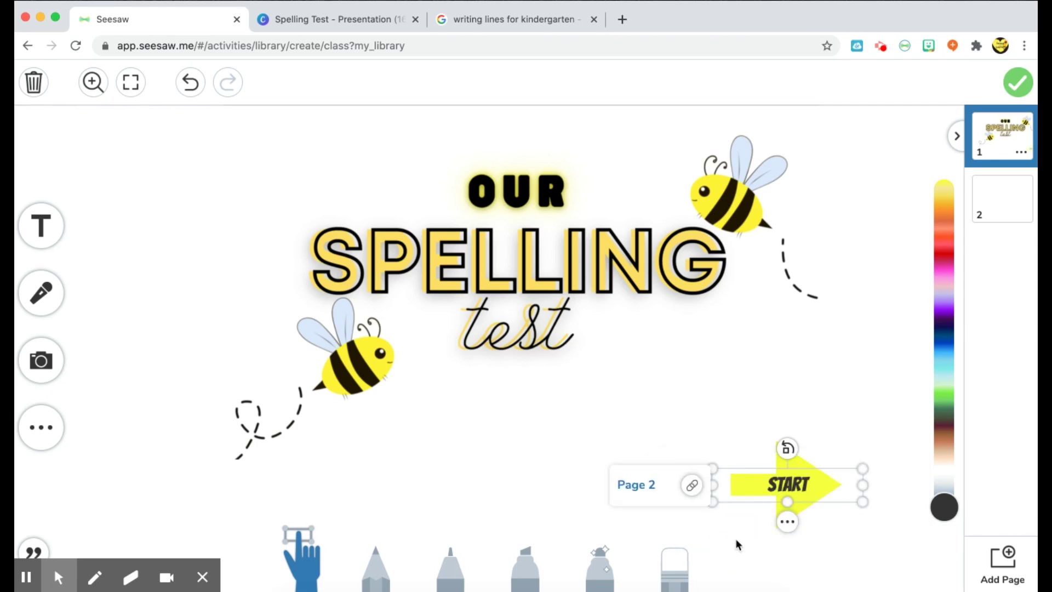
Step: Lock the START arrow in place and deselect it
left_click(788, 521)
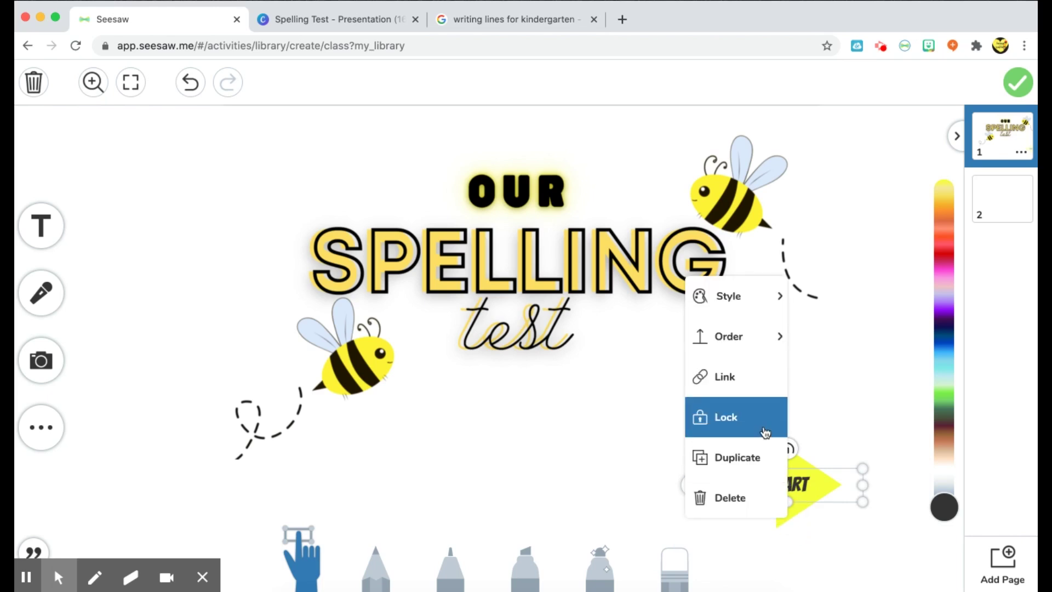
left_click(766, 432)
left_click(787, 453)
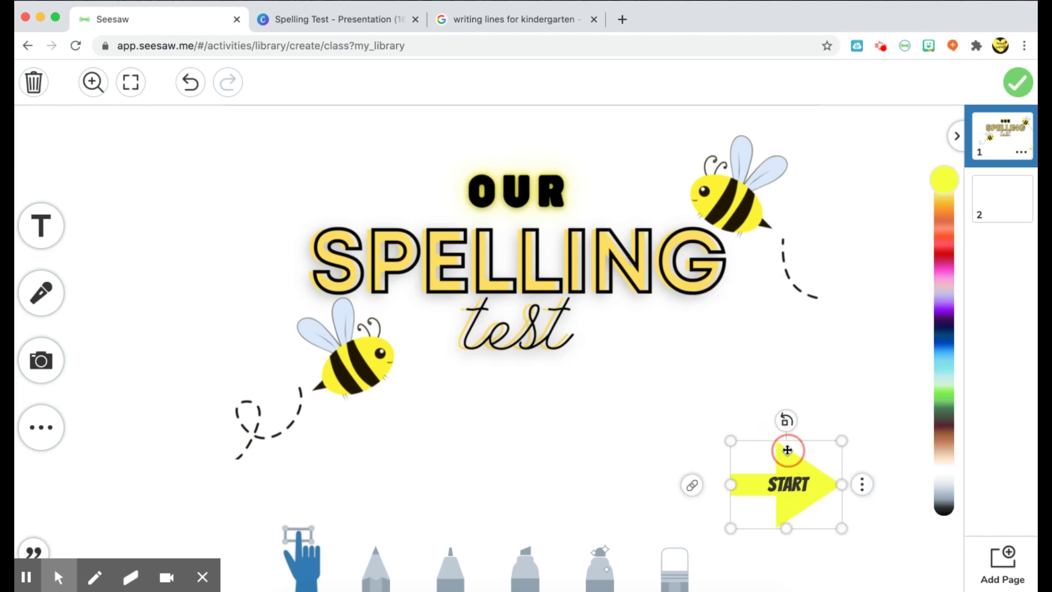
left_click(862, 484)
left_click(826, 380)
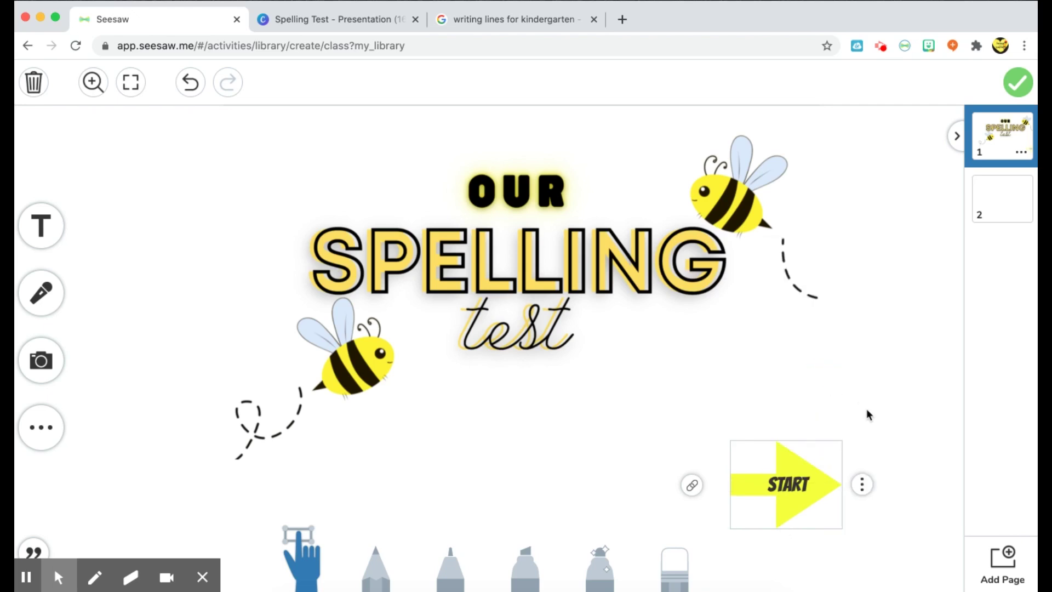
left_click(873, 421)
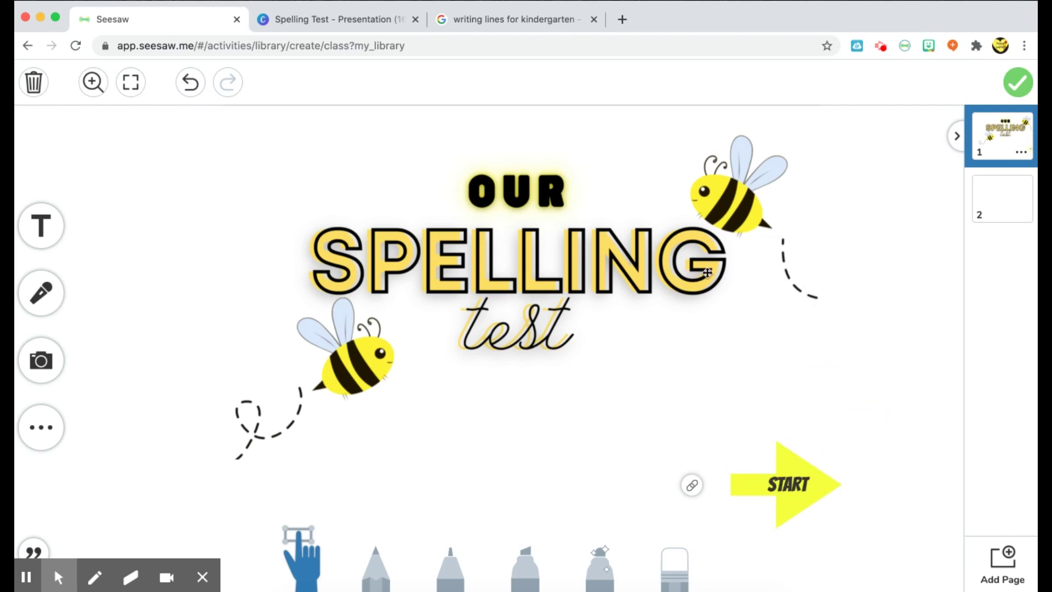
Step: On page 2, pick the dark gray swatch from the Background palette to replace the white page
left_click(1001, 201)
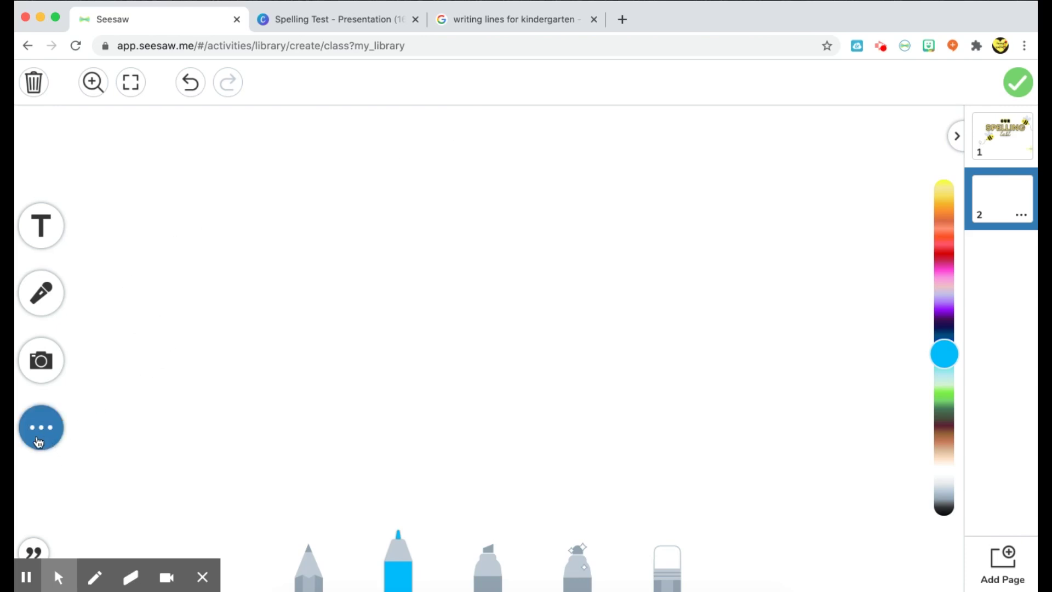
left_click(42, 440)
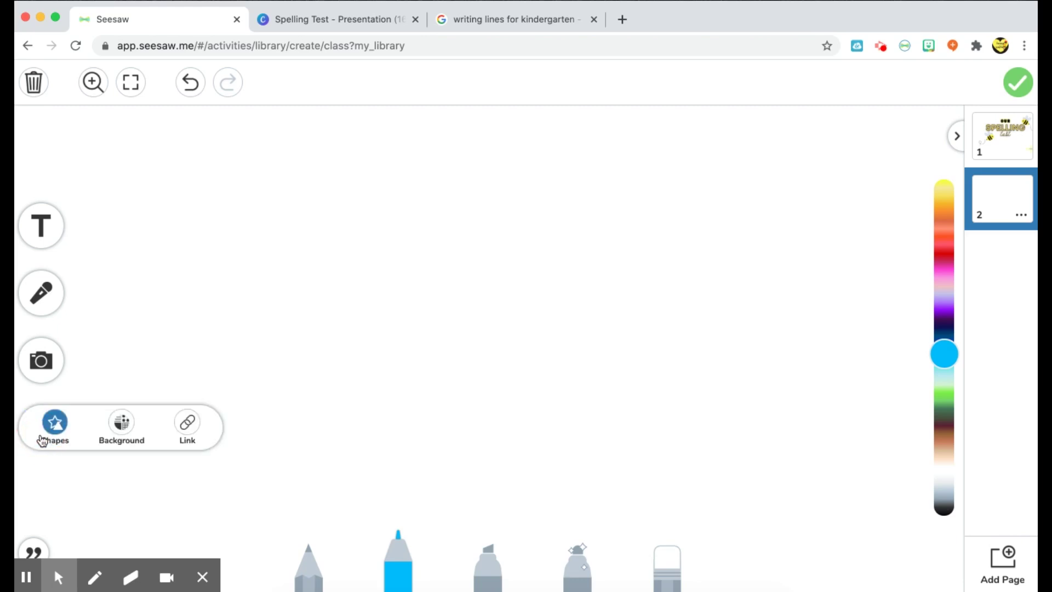
left_click(121, 428)
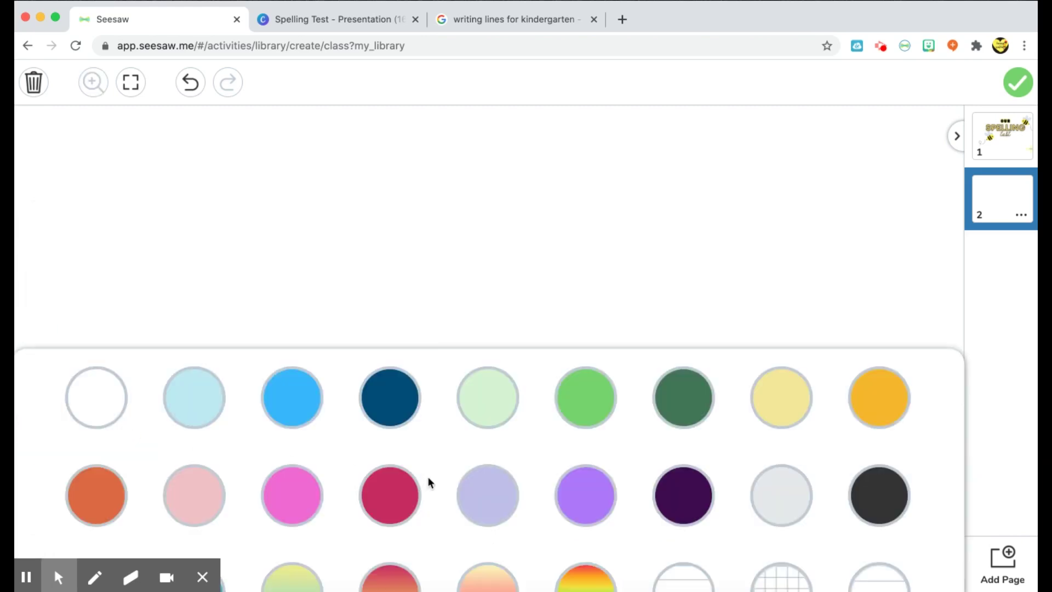
scroll(428, 475, "down", 3)
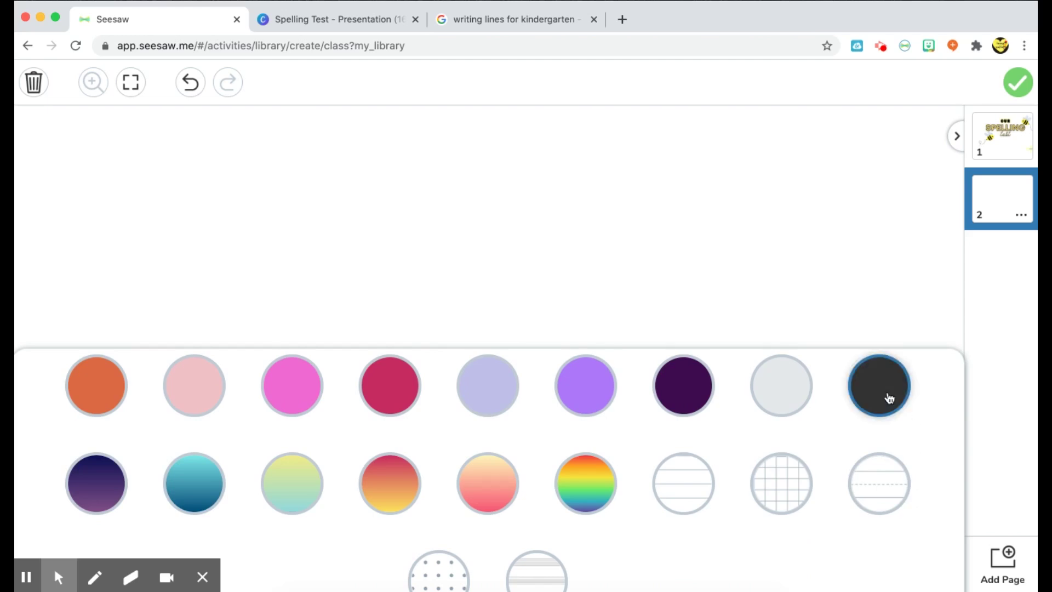
left_click(888, 396)
left_click(873, 276)
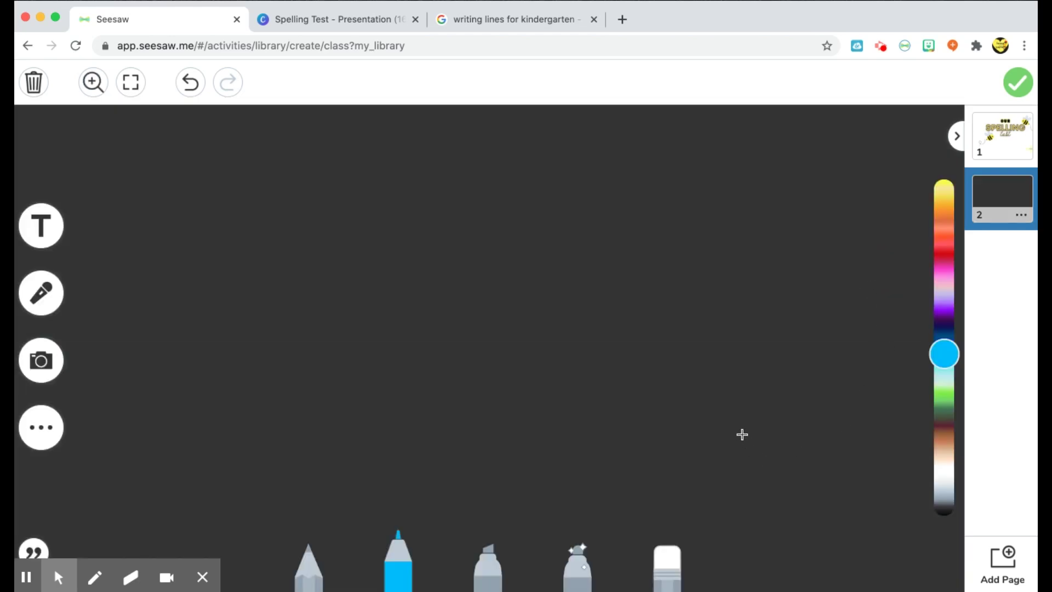
Step: Add a white text box reading 'CLICK HERE / FOR YOUR / WORD' on three lines
left_click(55, 233)
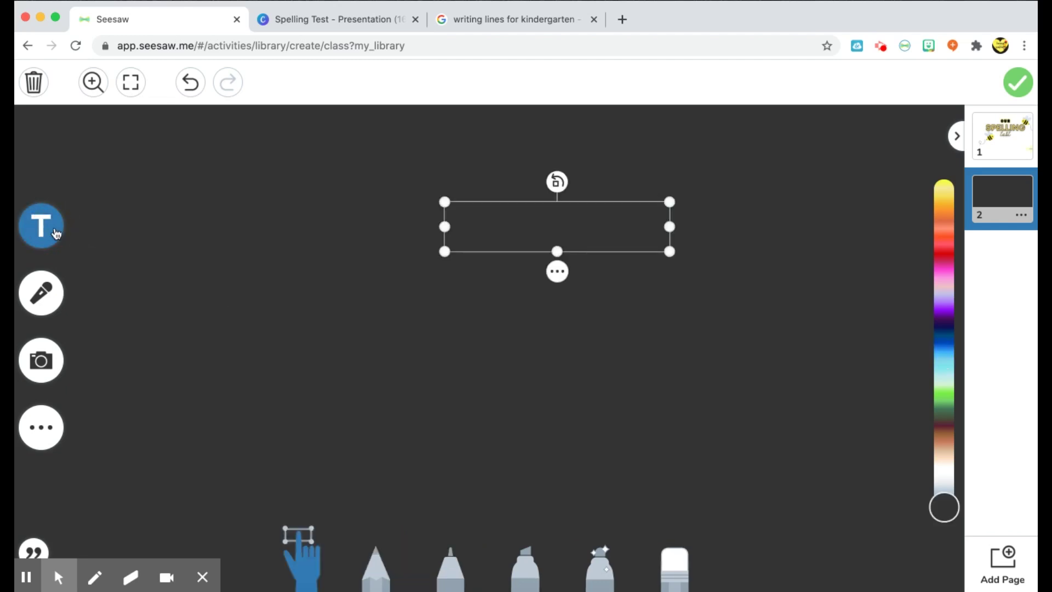
left_click(557, 237)
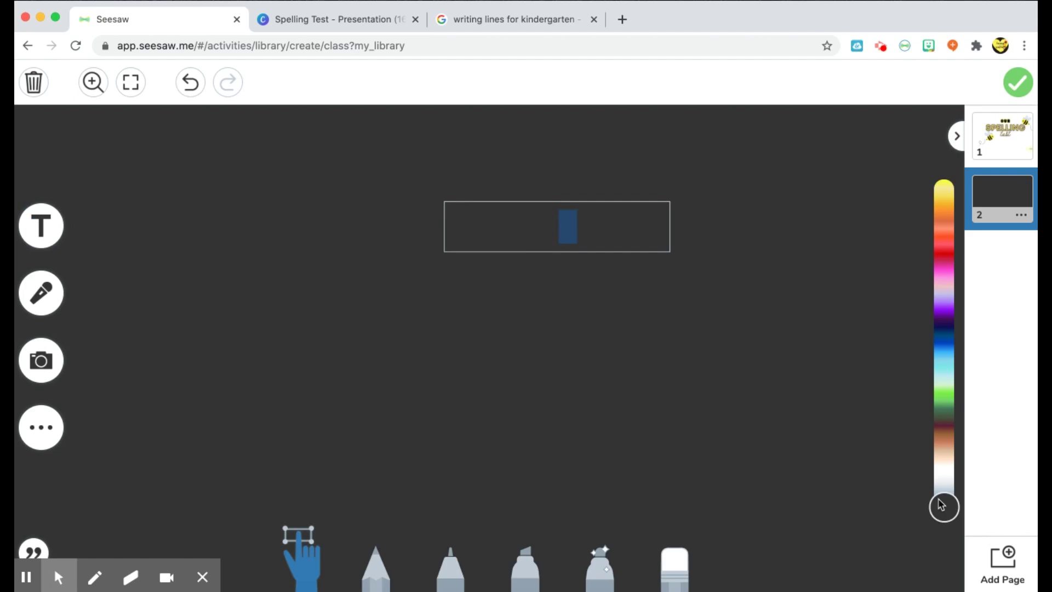
left_click_drag(942, 504, 945, 464)
left_click(608, 234)
type("aa")
key("BackSpace")
key("BackSpace")
key("BackSpace")
type("CLICK HERE")
key("Return")
type("FOR YOUR")
key("Return")
type("WORD")
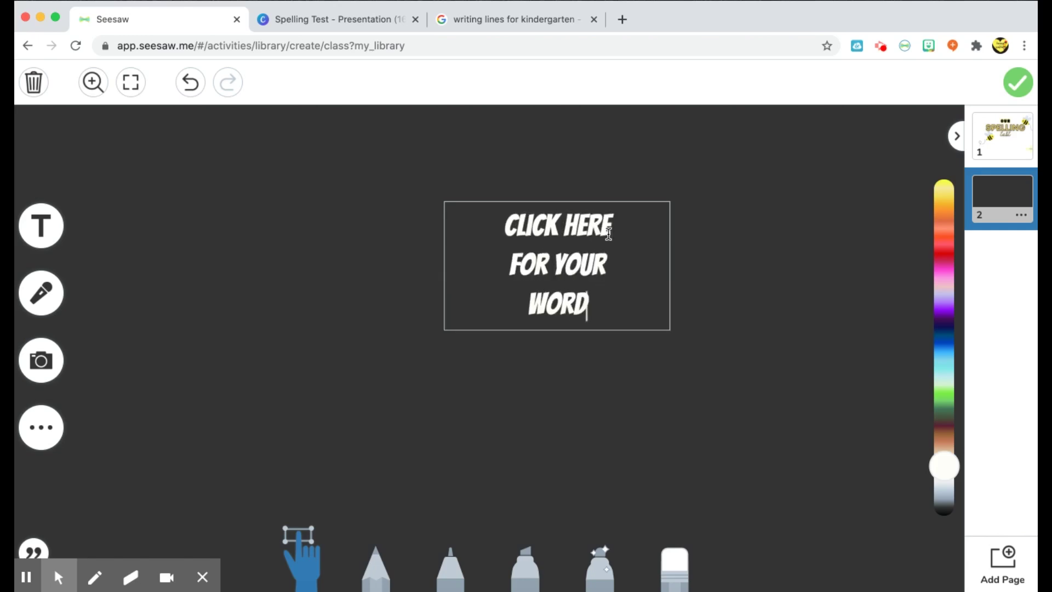
left_click(787, 287)
Step: Shrink the CLICK HERE text and move it to the page's upper left corner
left_click_drag(670, 330, 634, 300)
left_click_drag(555, 258, 194, 215)
left_click(176, 283)
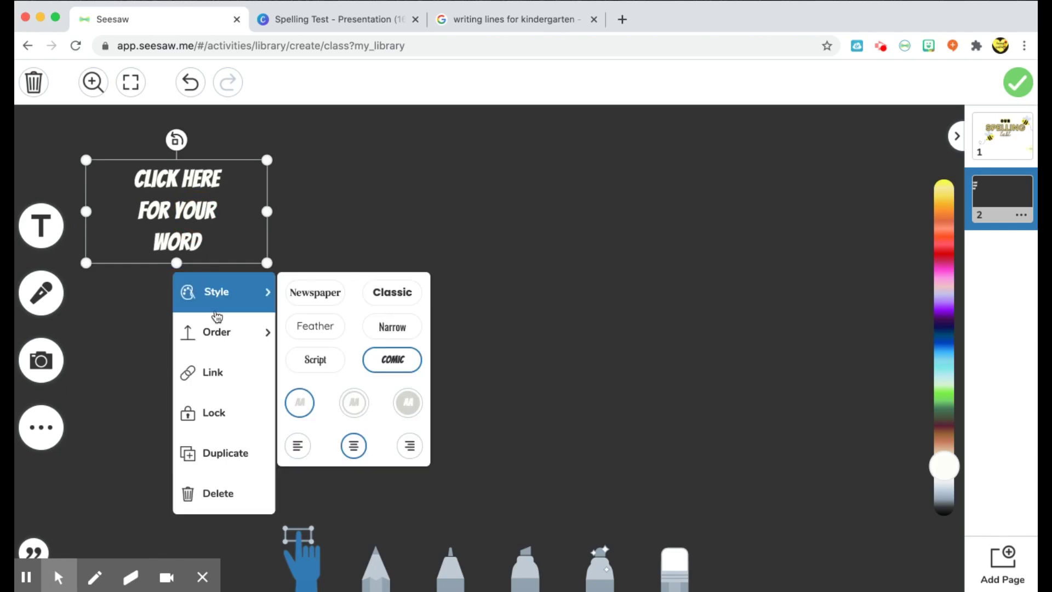
left_click(254, 390)
left_click(309, 362)
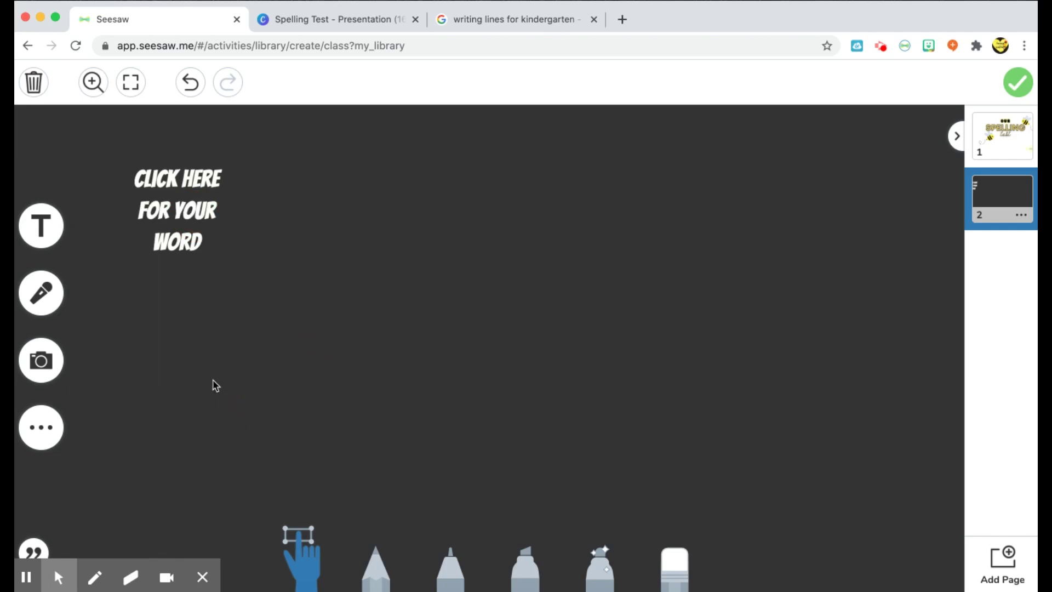
Step: Add an arrow shape from Shapes, rotate it to point down and color it yellow
left_click(53, 433)
left_click(57, 425)
left_click(110, 398)
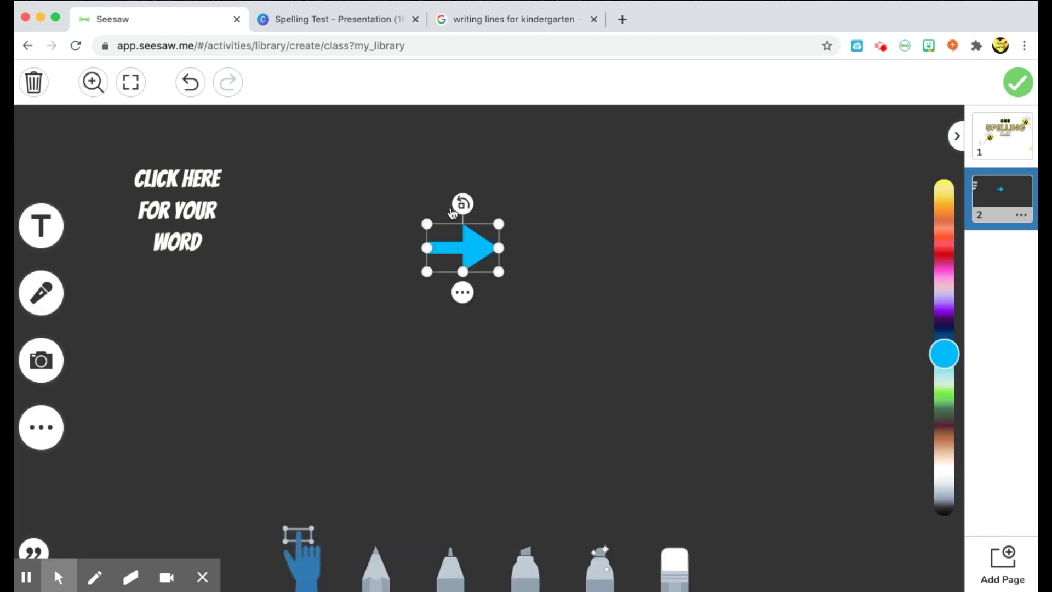
left_click_drag(452, 212, 505, 247)
left_click(938, 354)
left_click_drag(938, 353, 930, 164)
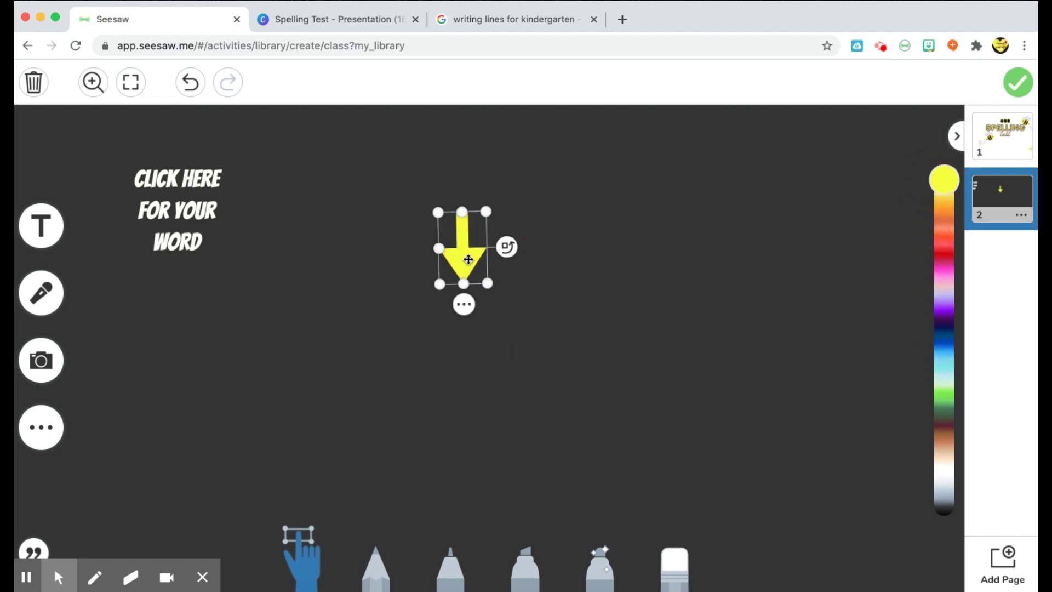
Step: Move the yellow arrow beneath the CLICK HERE text and lock it
left_click_drag(465, 261, 180, 318)
left_click(267, 266)
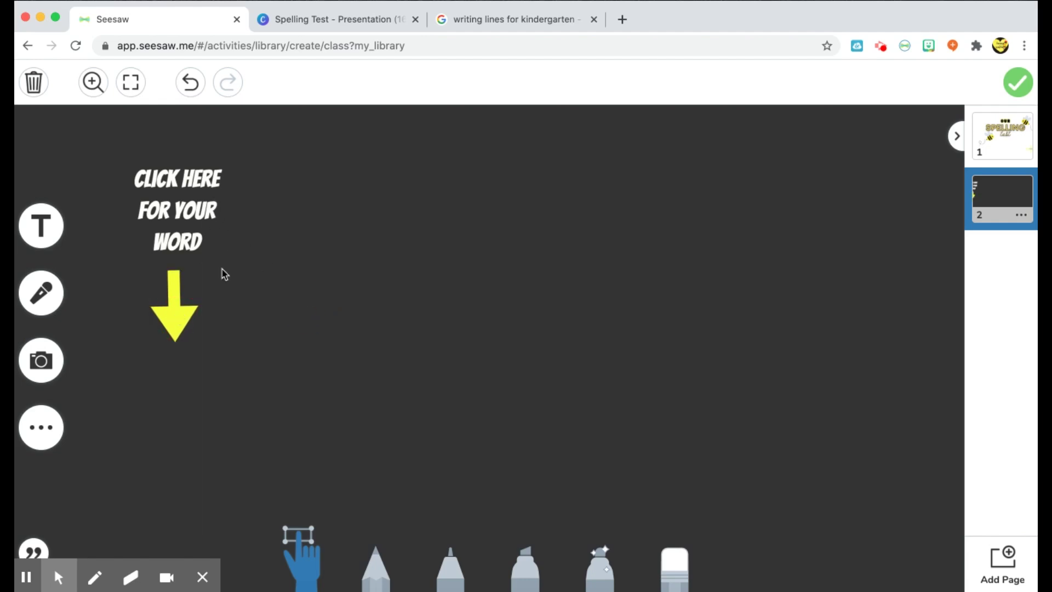
left_click(187, 315)
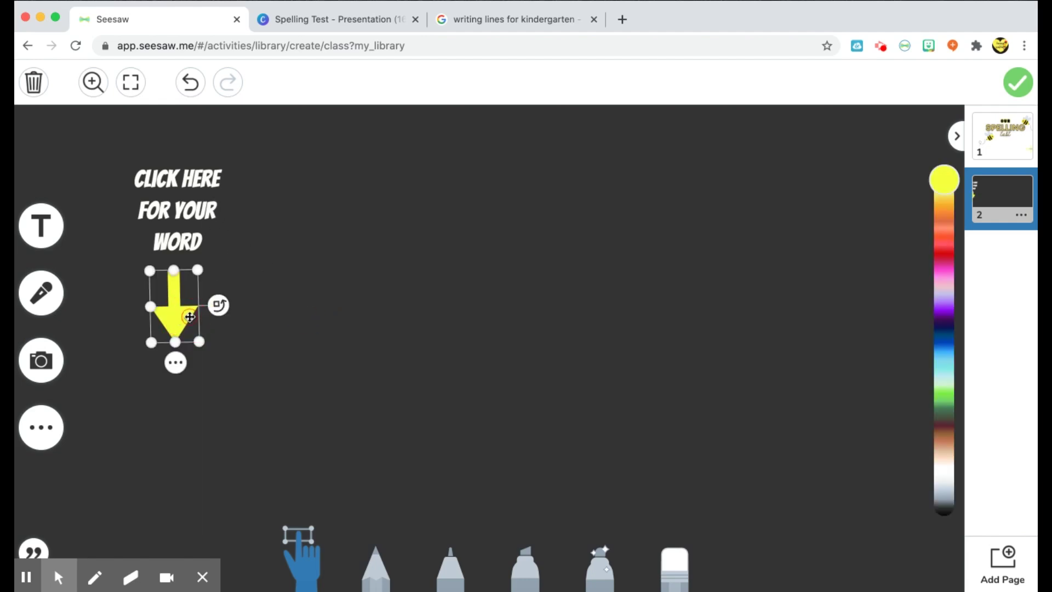
left_click(176, 362)
left_click(218, 263)
left_click(373, 311)
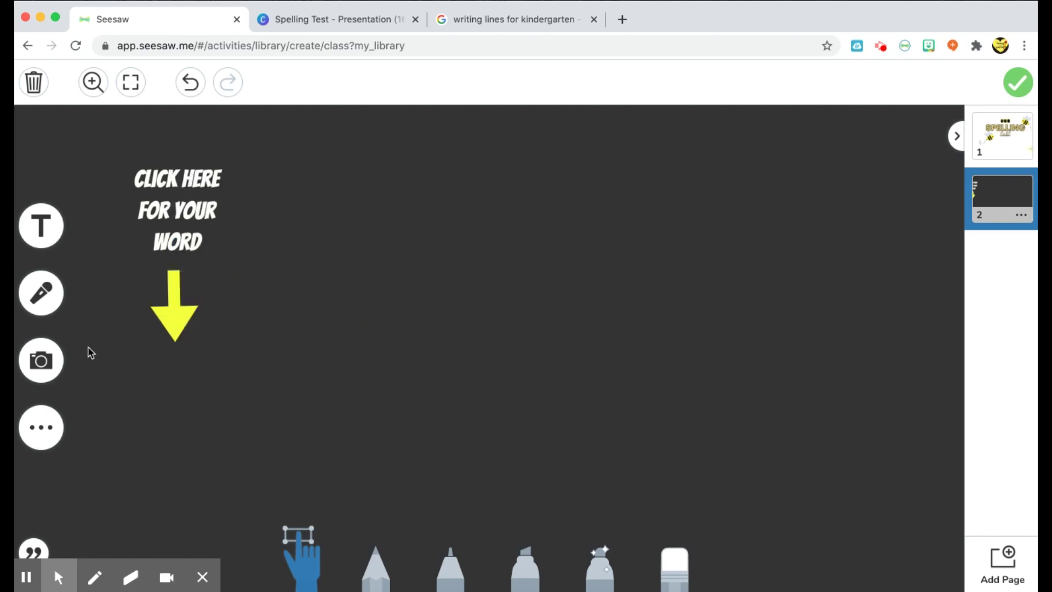
Step: Choose Video from the photo and video options and record a 10-second clip for page 2
left_click(47, 364)
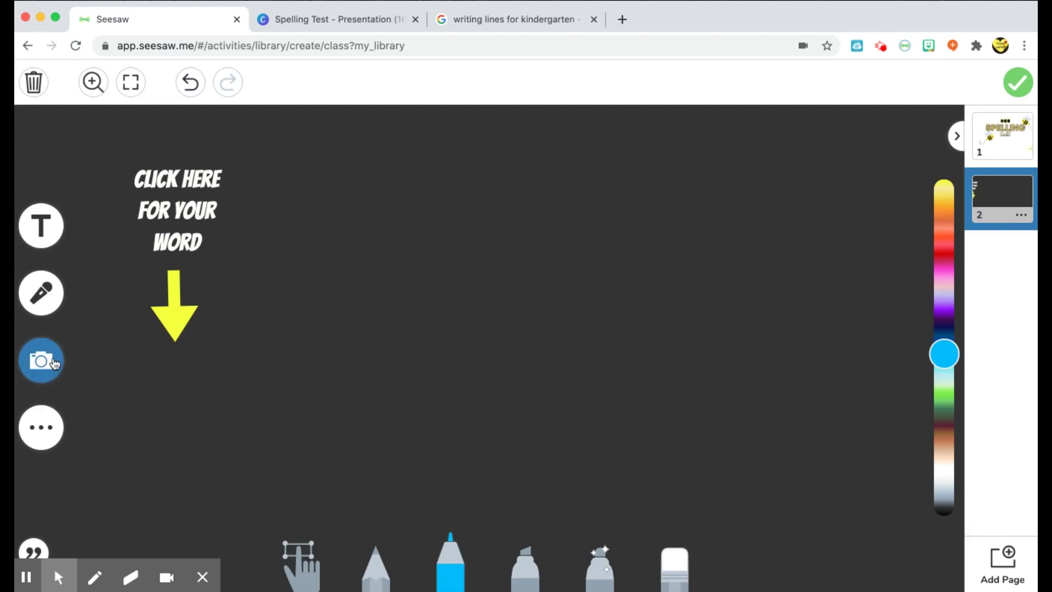
left_click(55, 363)
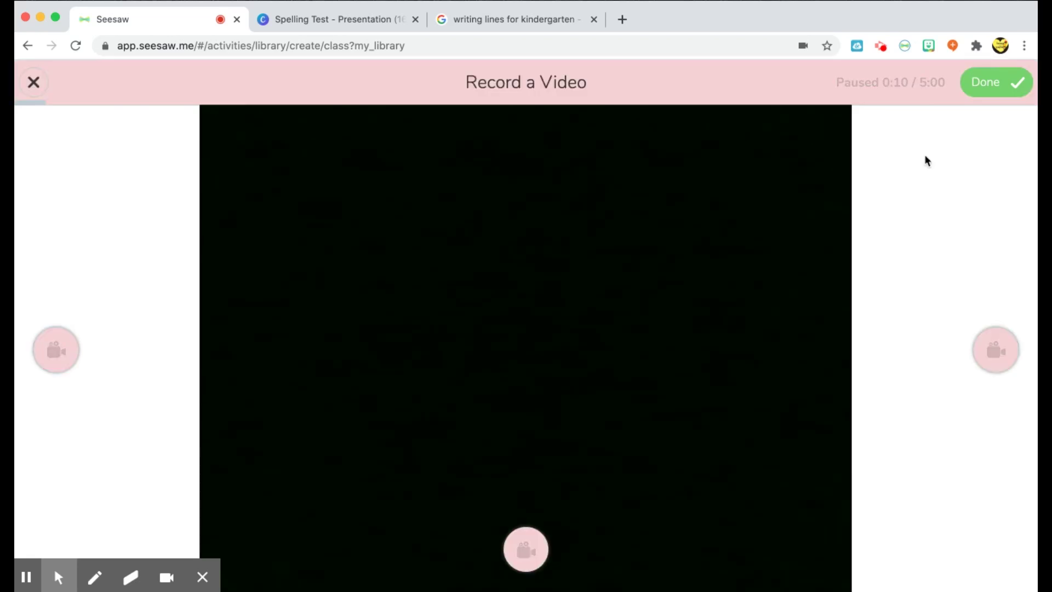
Step: Add the recorded video, shrink it to a small box, place it under the yellow arrow and lock it
left_click(994, 85)
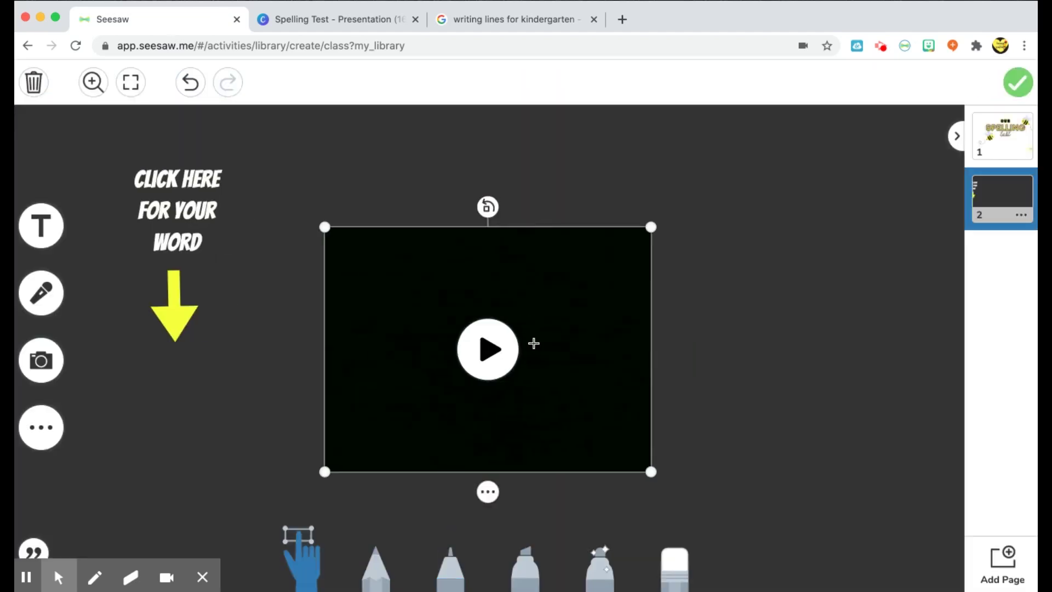
left_click_drag(652, 227, 442, 375)
left_click_drag(424, 450, 214, 433)
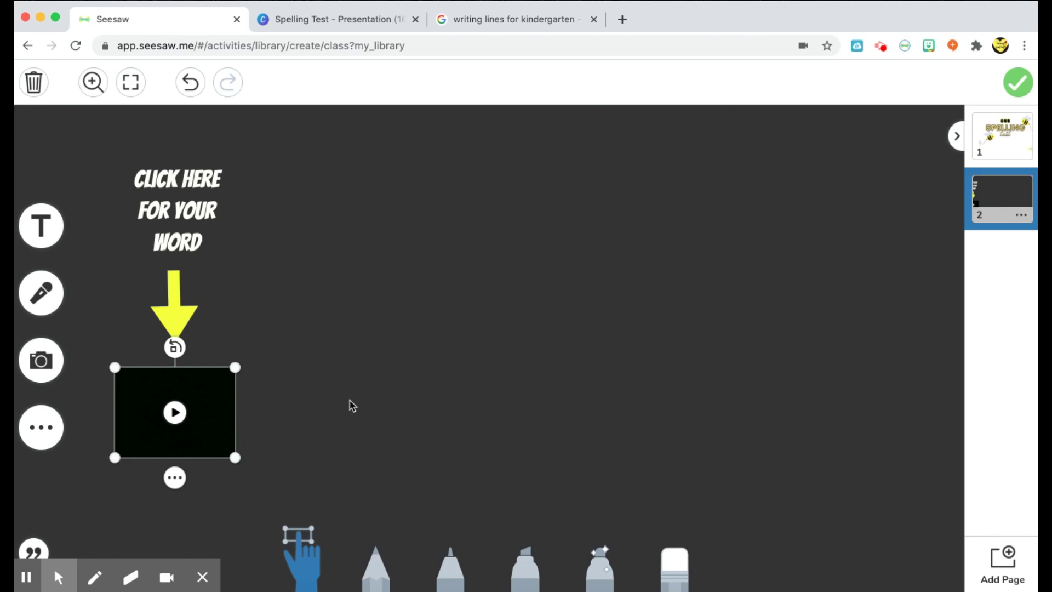
left_click(175, 478)
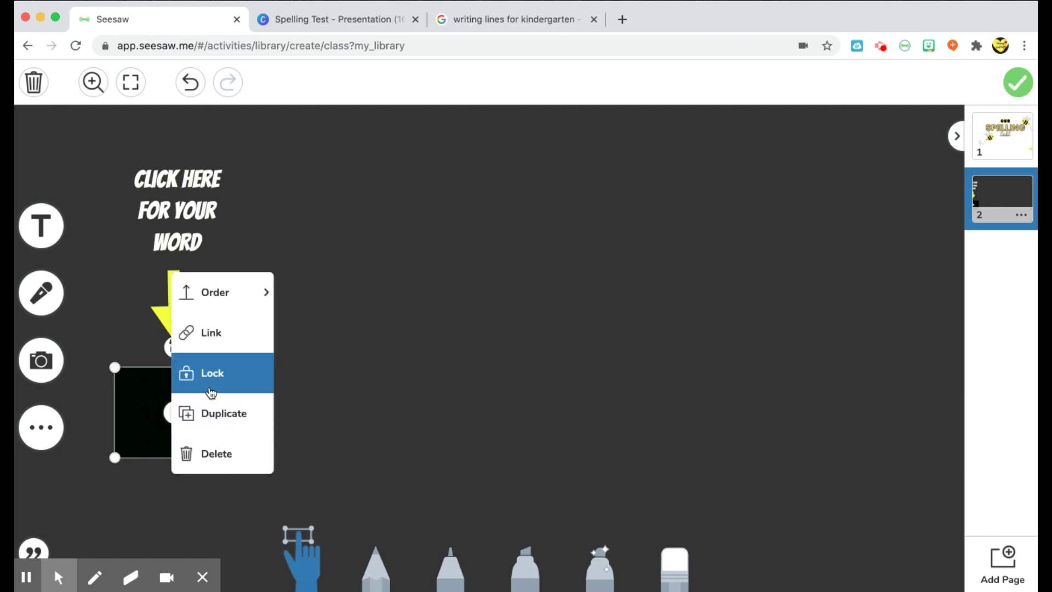
left_click(219, 371)
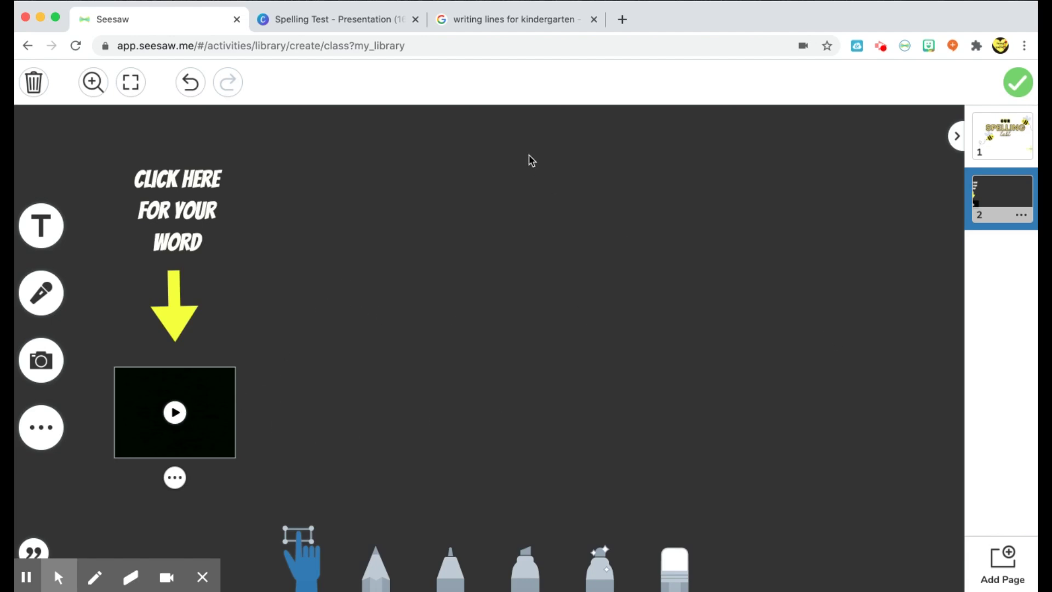
Step: Go to the Google Images writing-lines search and open the dashed lines image
left_click(517, 18)
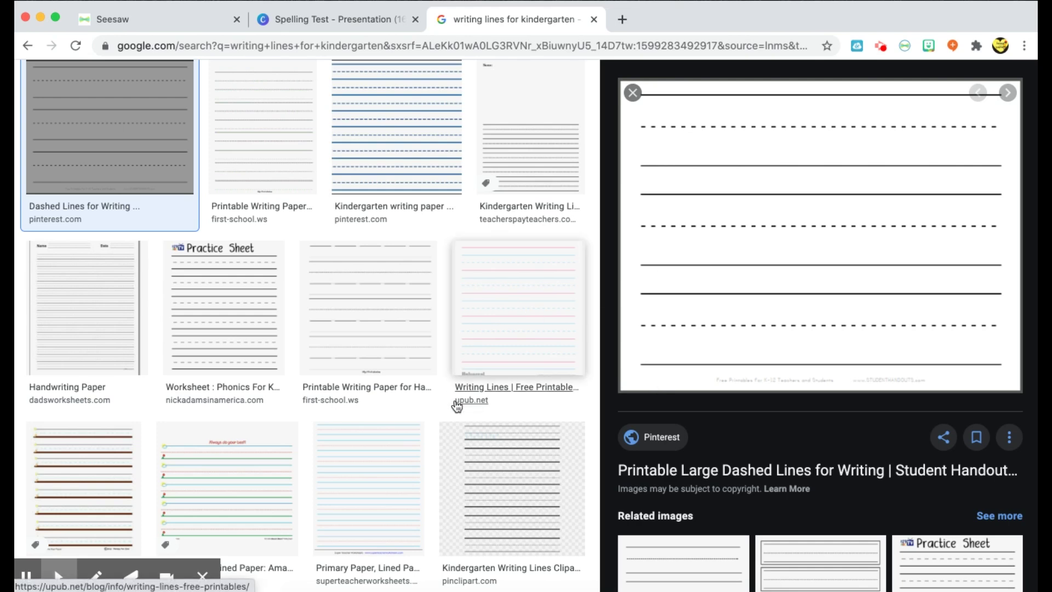
scroll(458, 405, "up", 3)
scroll(458, 406, "down", 8)
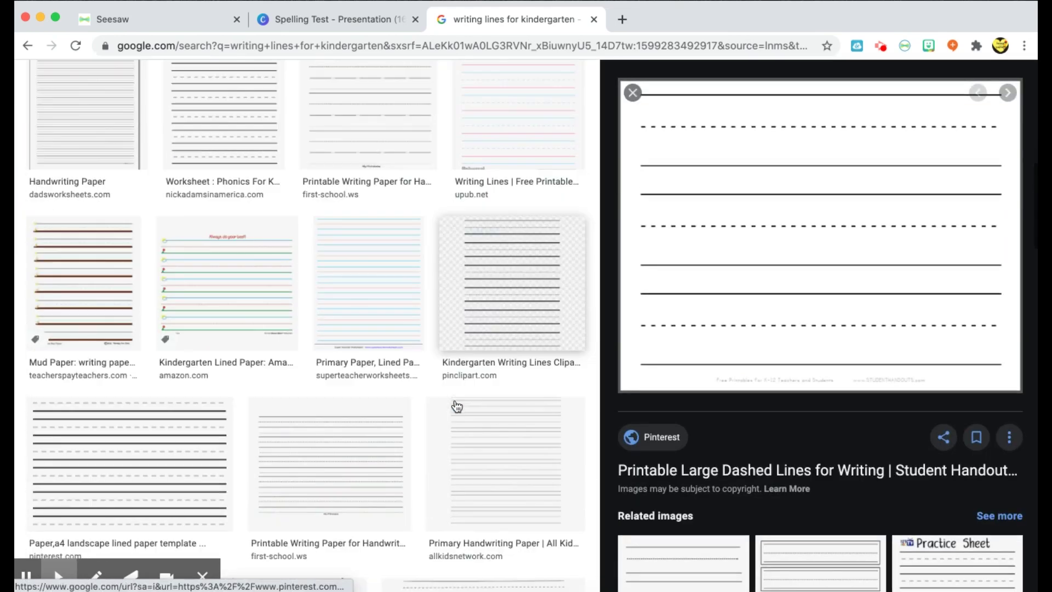
scroll(458, 406, "up", 3)
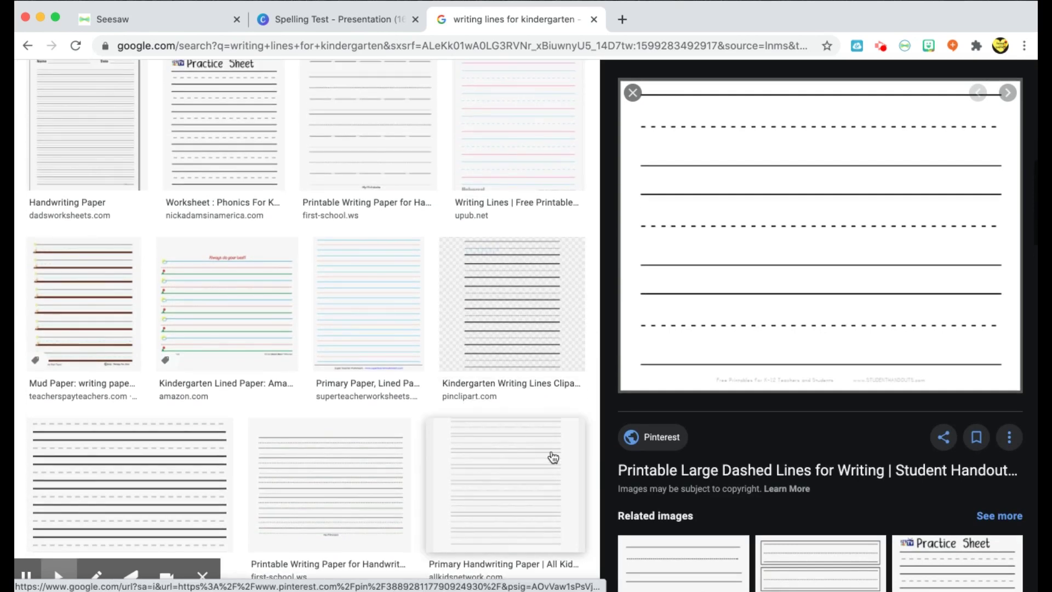
left_click(652, 547)
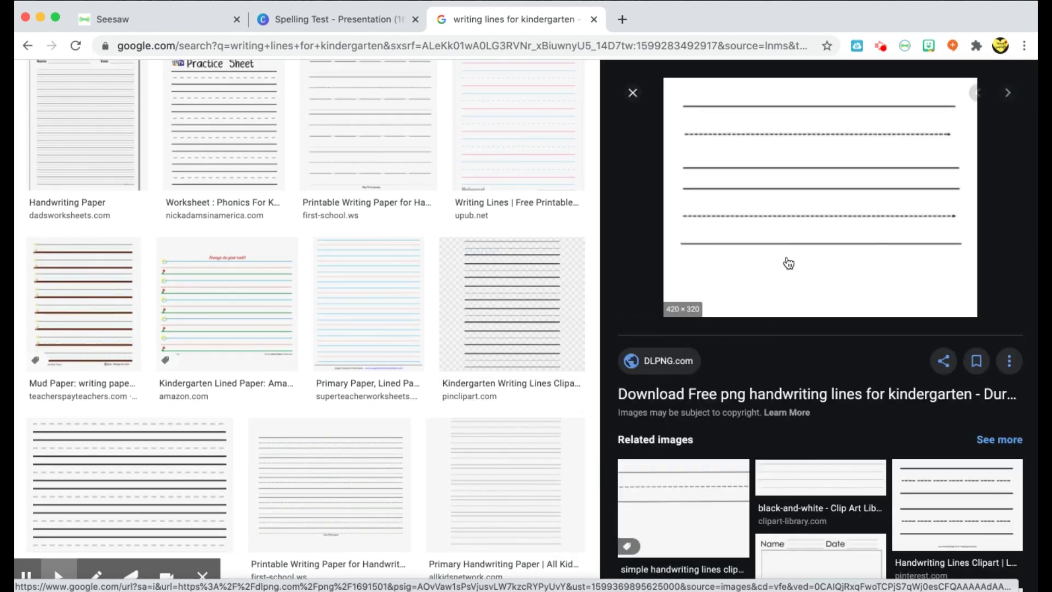
left_click(28, 46)
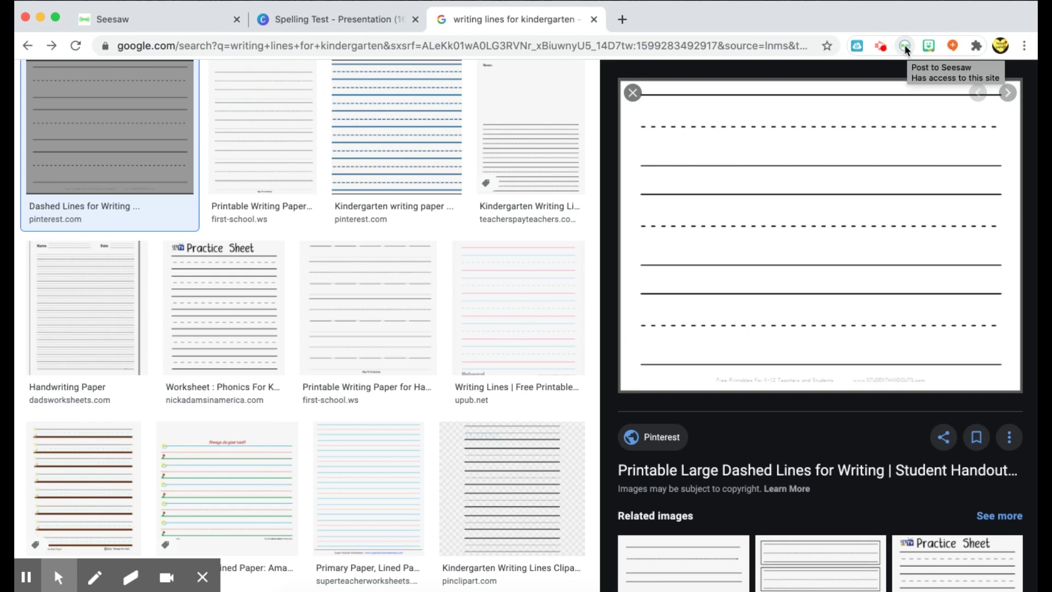
Step: Capture the dashed lines image area with the Seesaw extension's Capture selected area
left_click(904, 46)
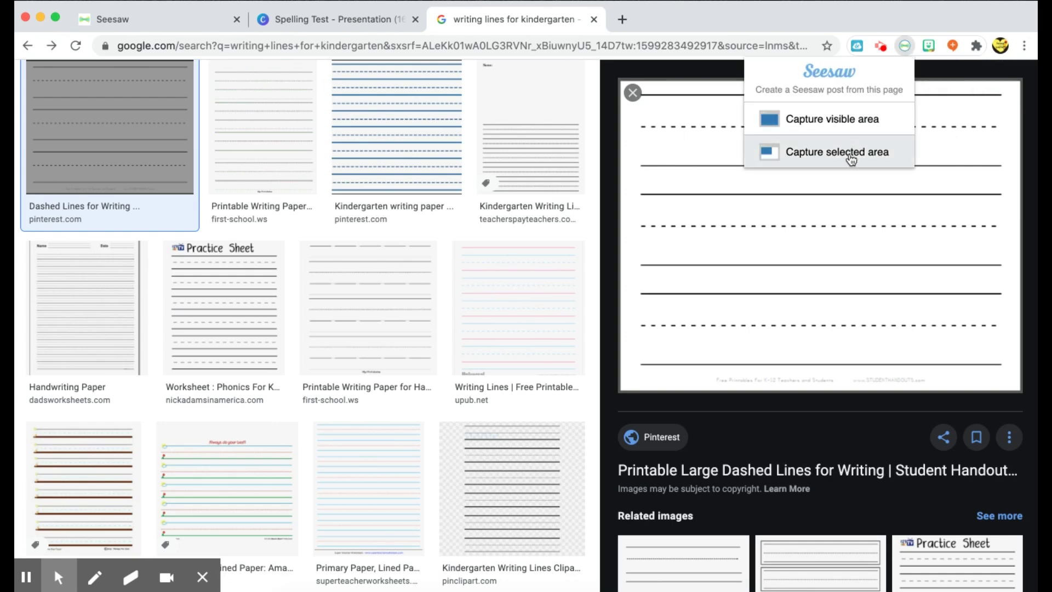
left_click(851, 156)
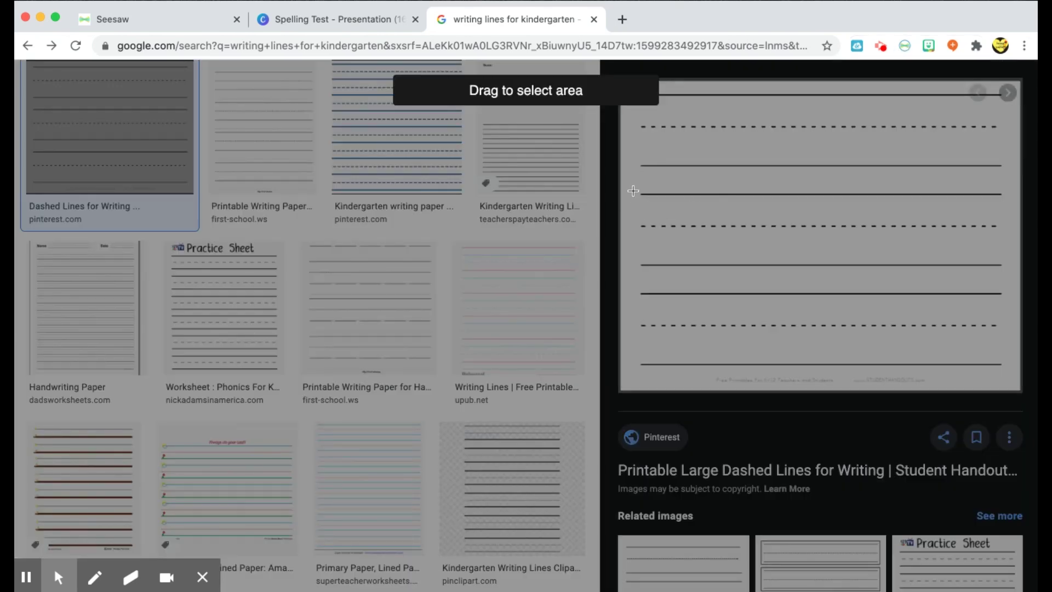
left_click_drag(634, 189, 1010, 279)
Step: Insert the captured writing-lines image and shrink it to fit beside the video
left_click(857, 269)
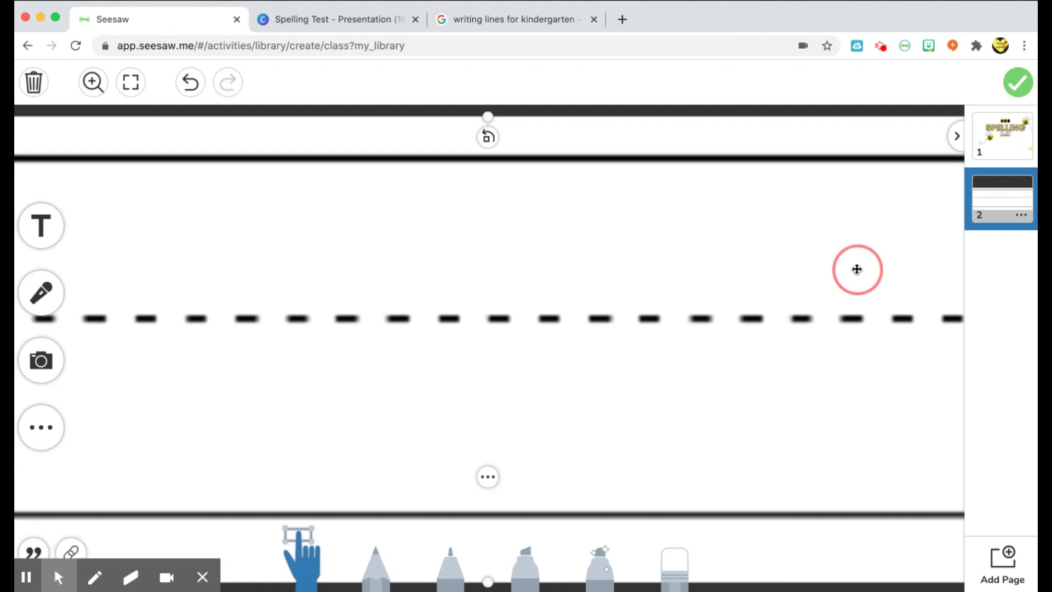
left_click_drag(857, 269, 831, 270)
left_click_drag(939, 236, 608, 314)
left_click_drag(359, 376, 720, 384)
left_click_drag(375, 323, 432, 337)
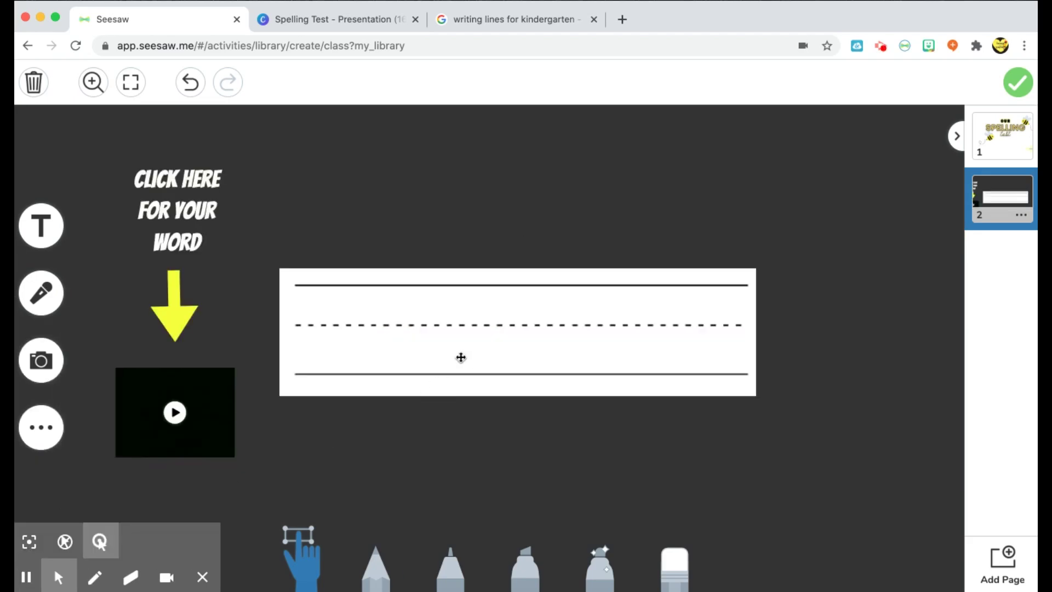
left_click_drag(461, 357, 468, 319)
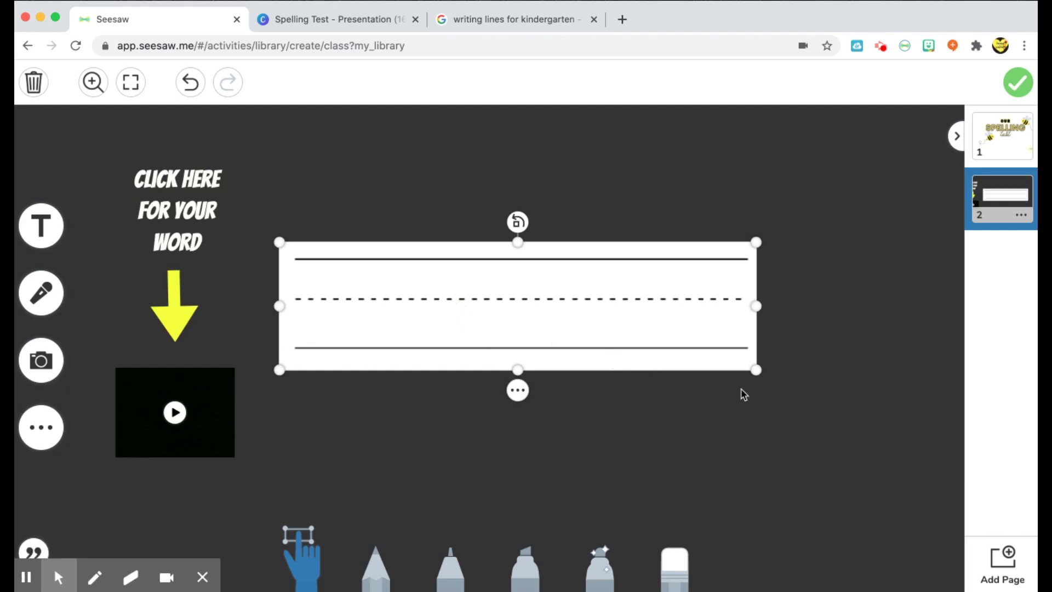
Step: Fine-tune the lines image's size and position right of the video, then lock it
left_click_drag(756, 369, 851, 410)
left_click_drag(785, 357, 839, 400)
left_click_drag(892, 435, 930, 445)
left_click_drag(807, 377, 782, 378)
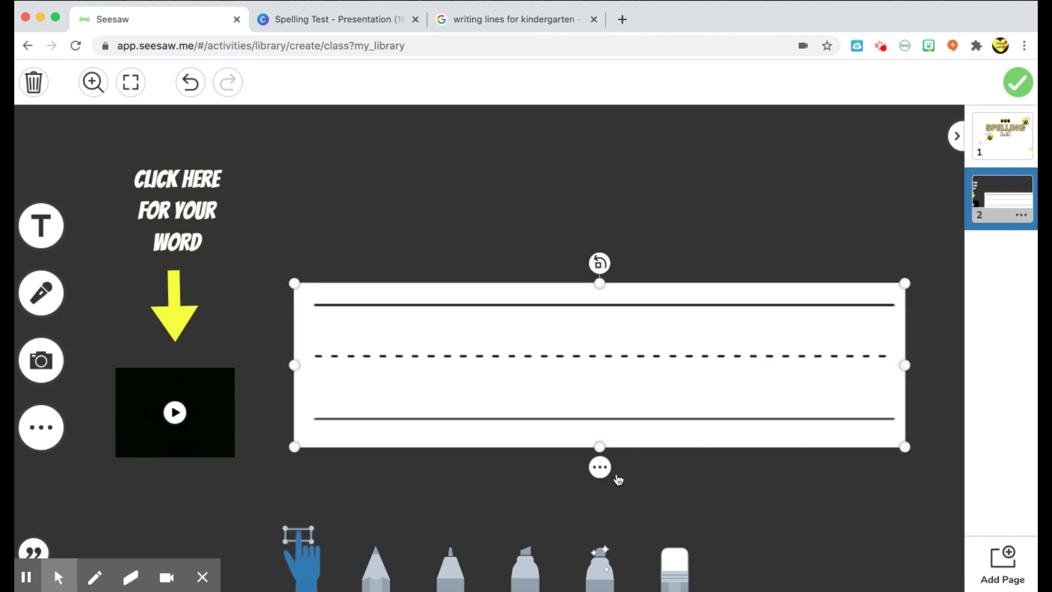
left_click(601, 467)
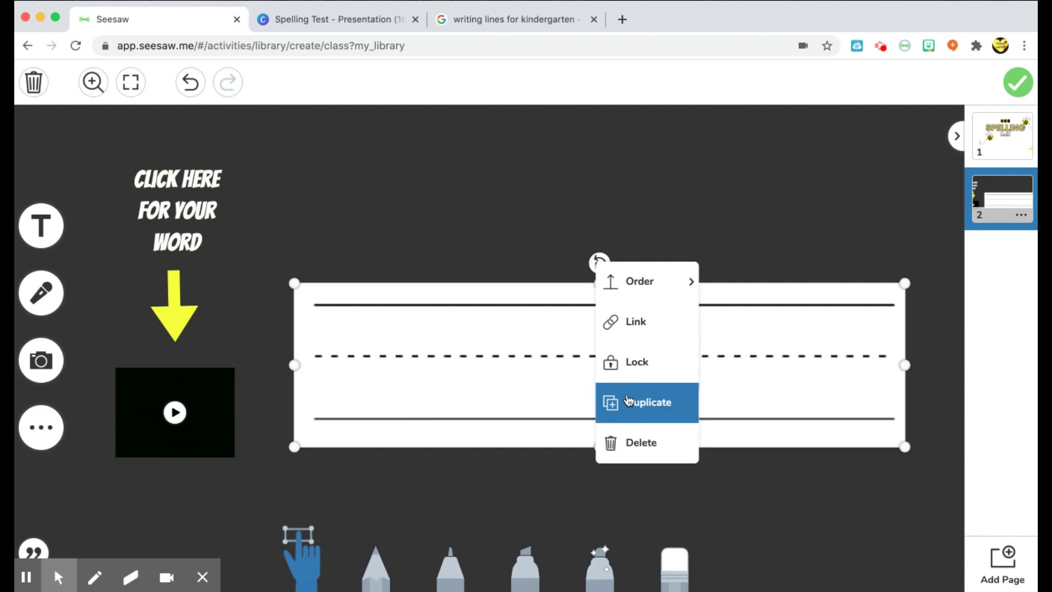
left_click(624, 366)
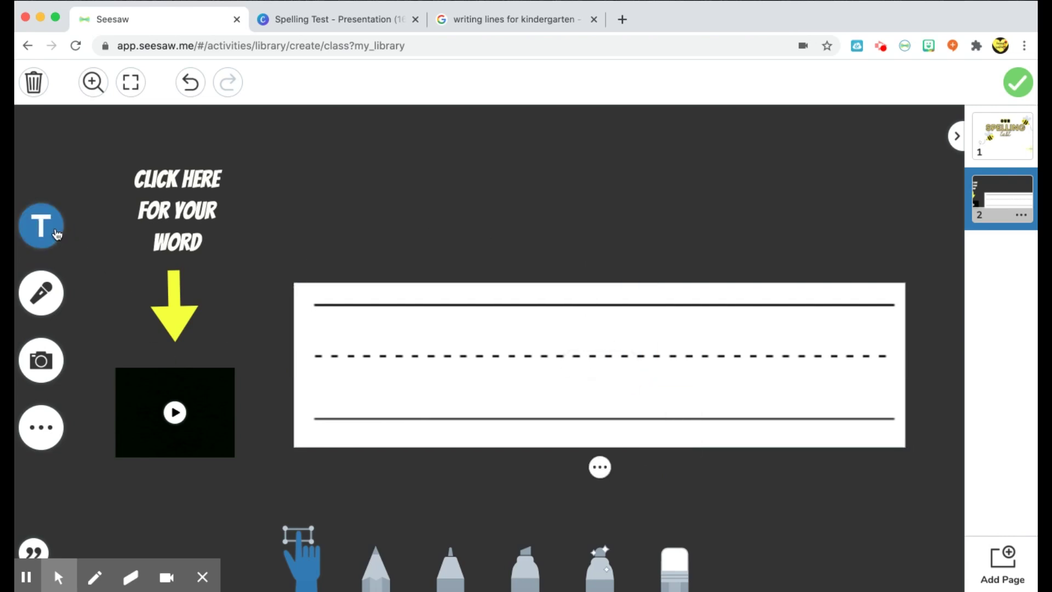
Step: Add the text 'USE A DRAWING TOOL TO WRITE YOUR WORD BELOW.' on one line, fixing the typo
left_click(55, 234)
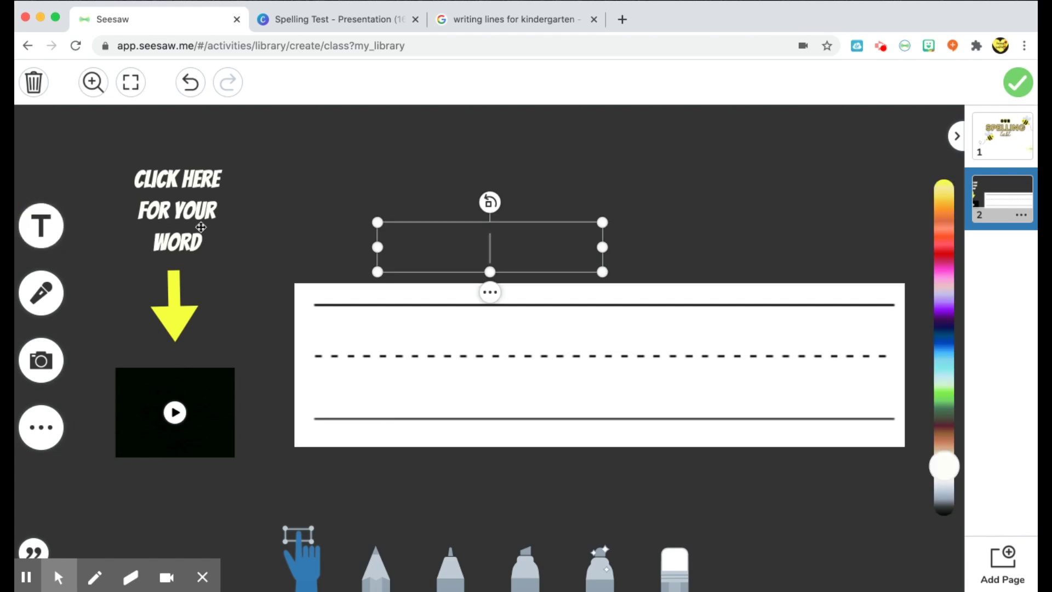
type("US")
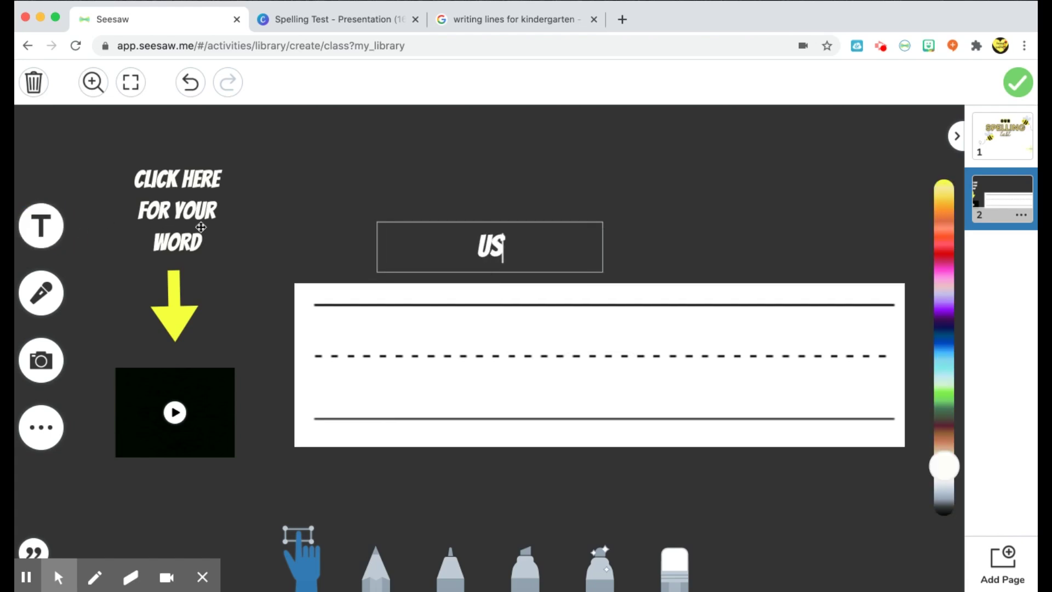
type("E A DRAWING TOOL TO WRITE YOUR")
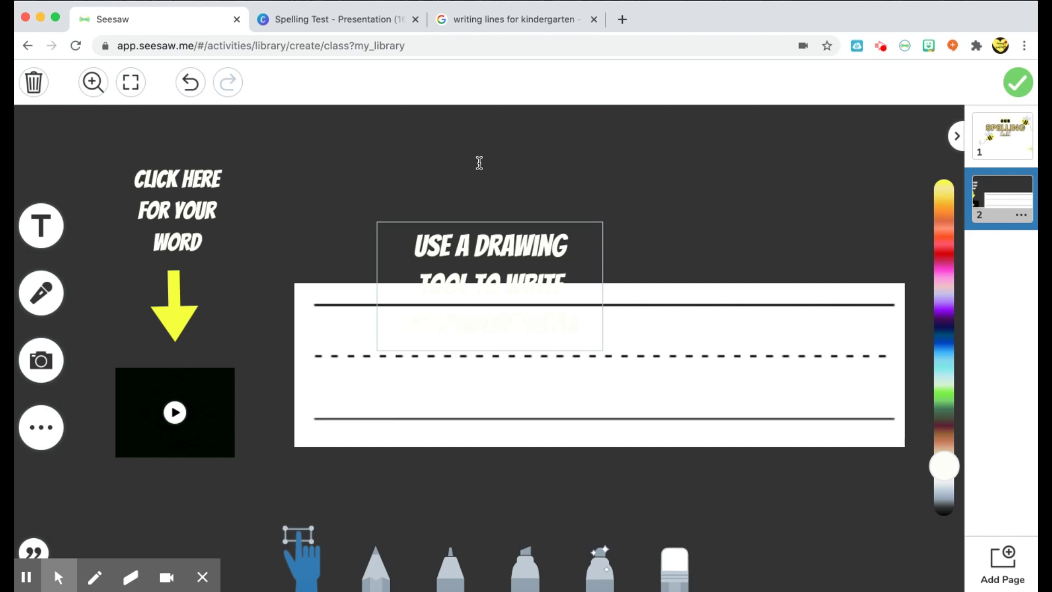
left_click(557, 197)
left_click_drag(603, 287, 923, 284)
left_click(892, 241)
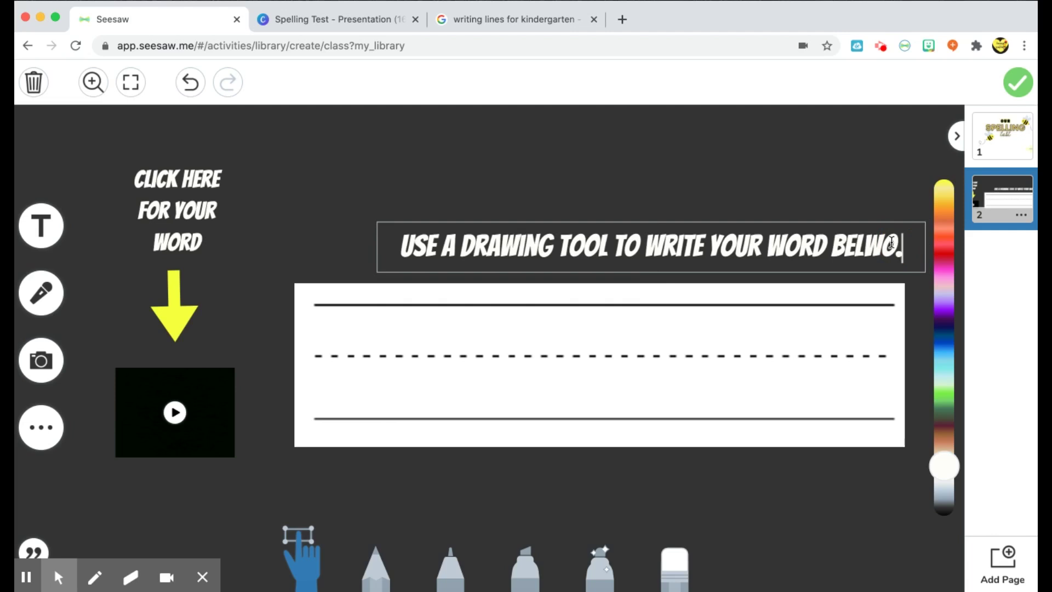
key("BackSpace")
key("BackSpace")
key("BackSpace")
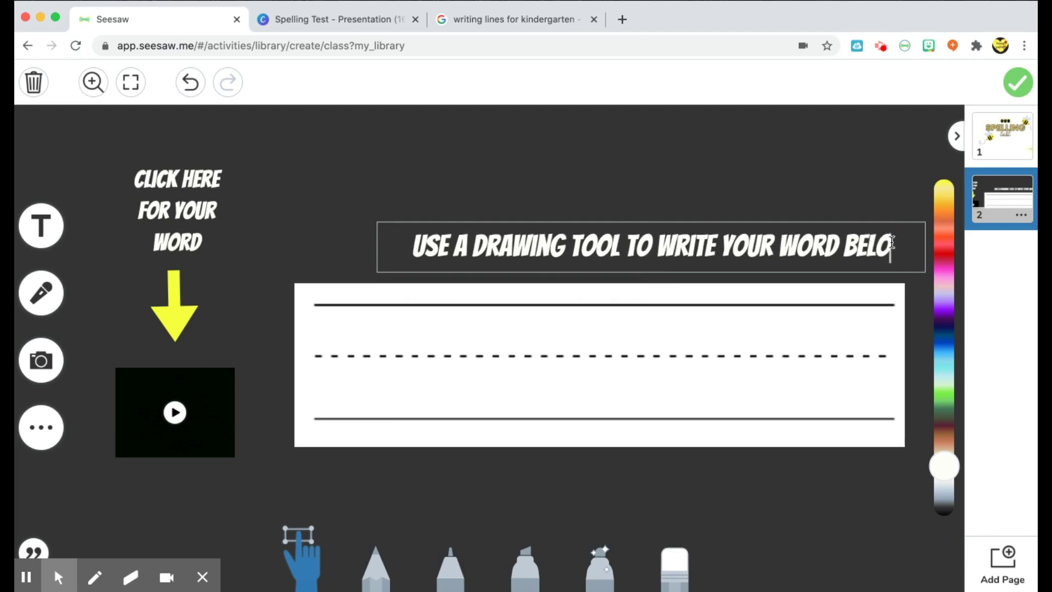
type("W.")
left_click(669, 211)
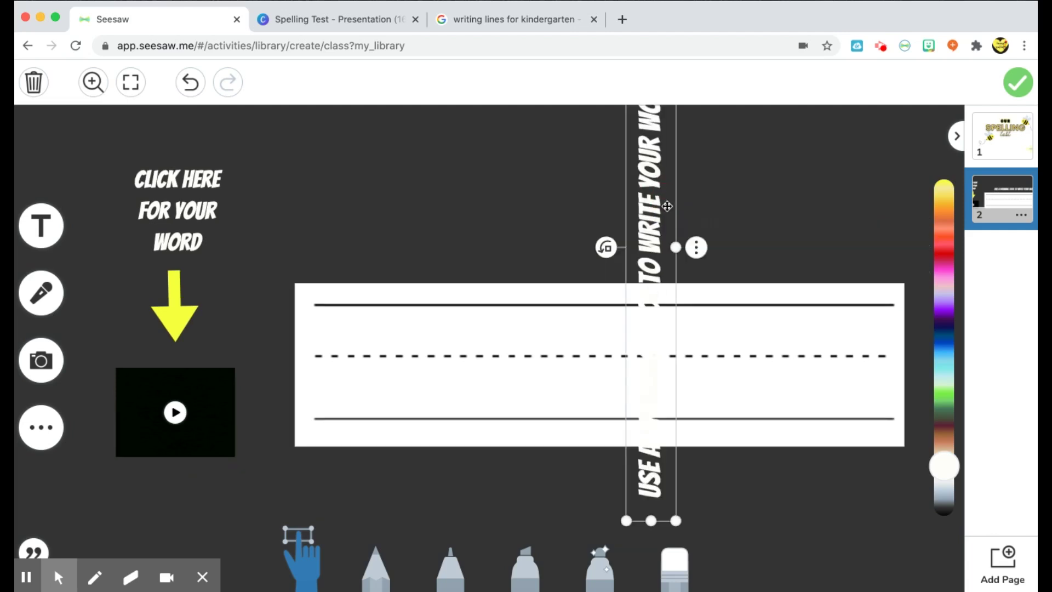
Step: Level the instruction text, center it above the writing lines and lock it
left_click_drag(606, 247, 656, 160)
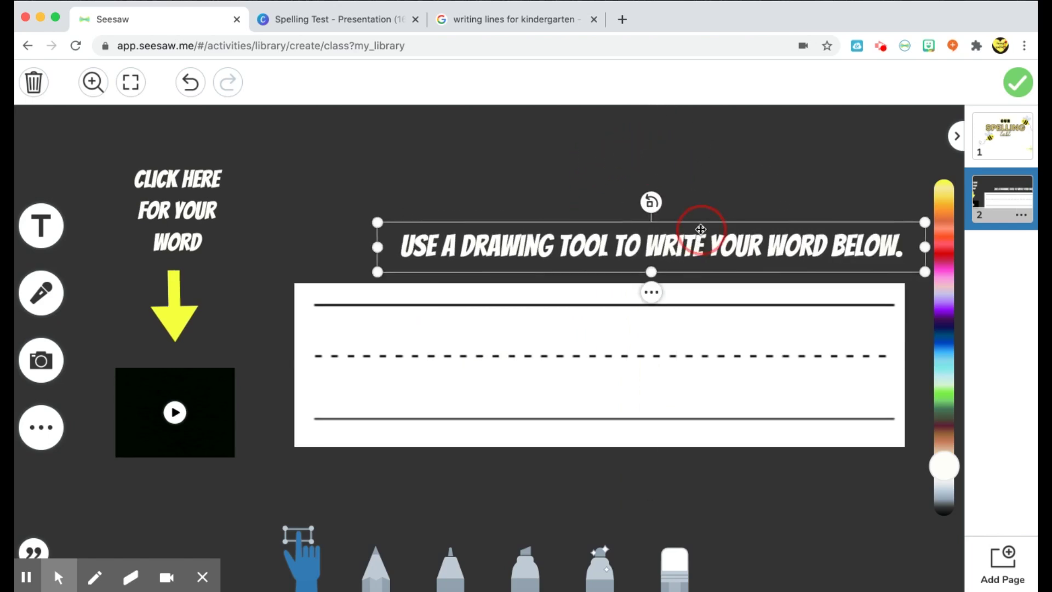
left_click_drag(697, 229, 650, 240)
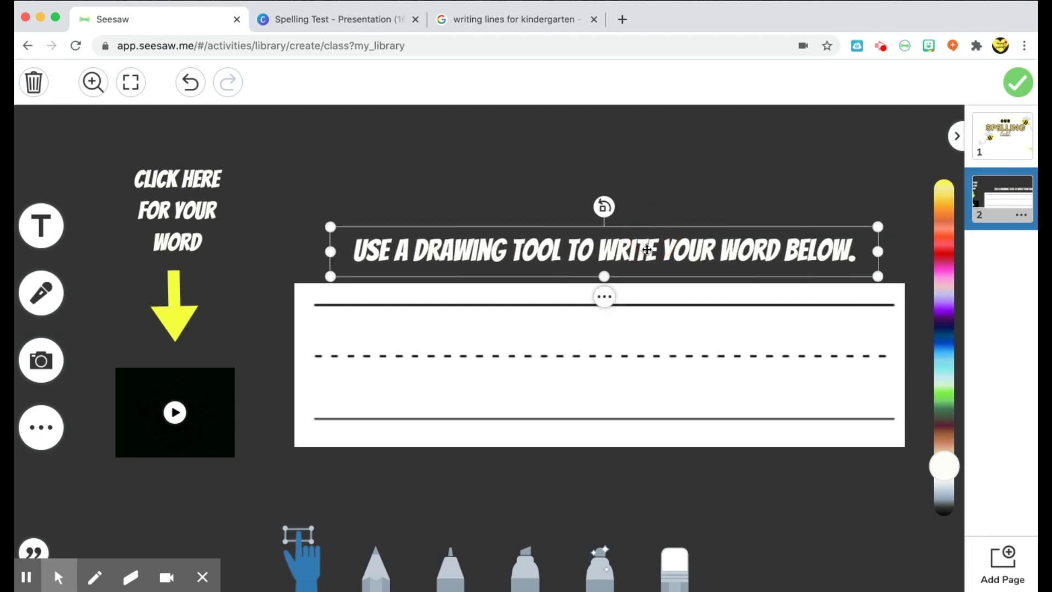
left_click(610, 303)
left_click(636, 191)
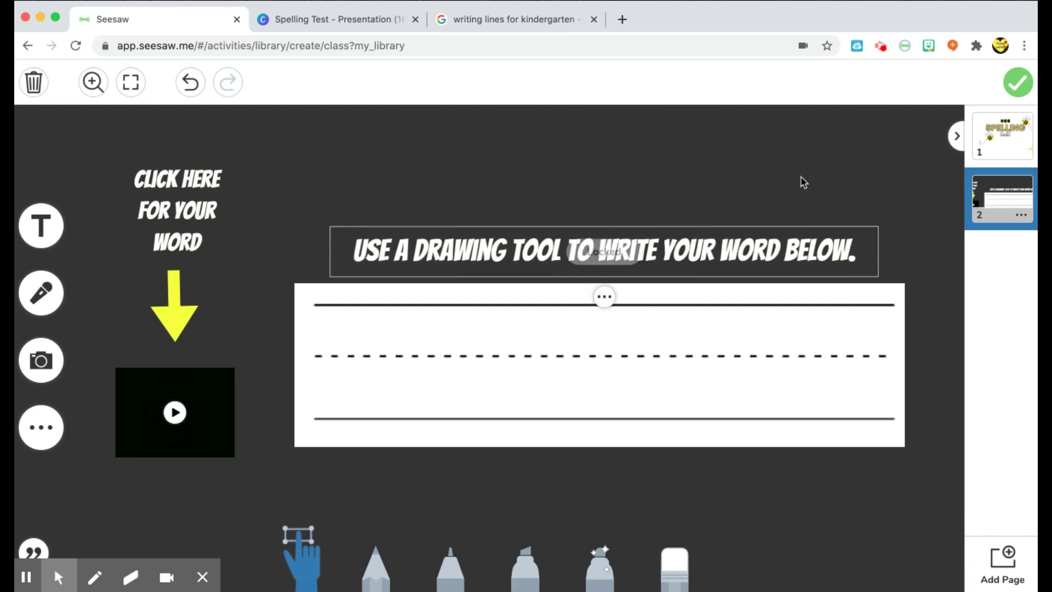
Step: Duplicate page 2 twice to create pages 3 and 4
left_click(1024, 220)
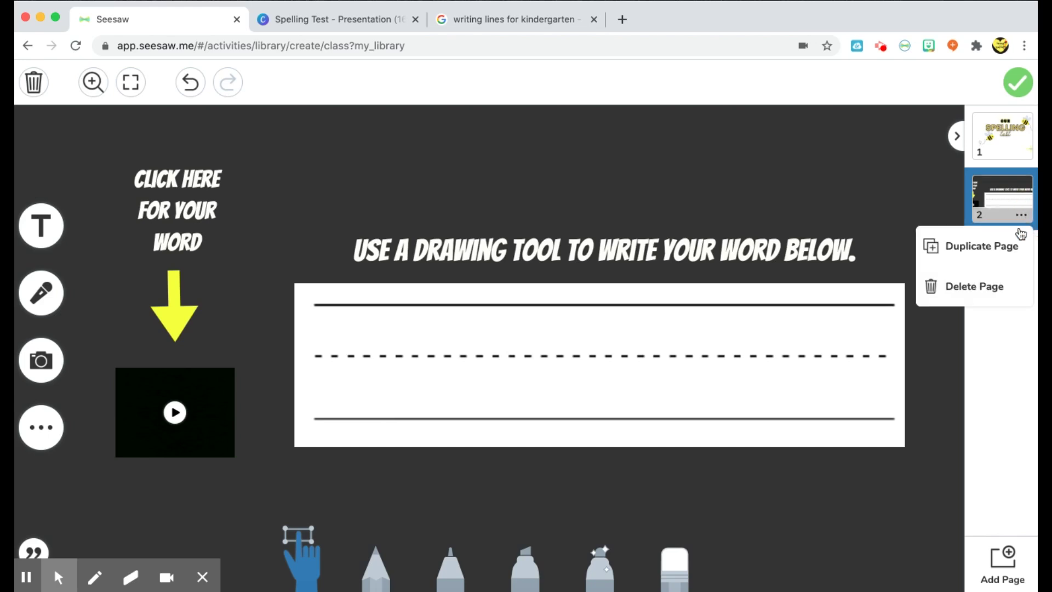
left_click(999, 244)
left_click(1022, 277)
left_click(999, 308)
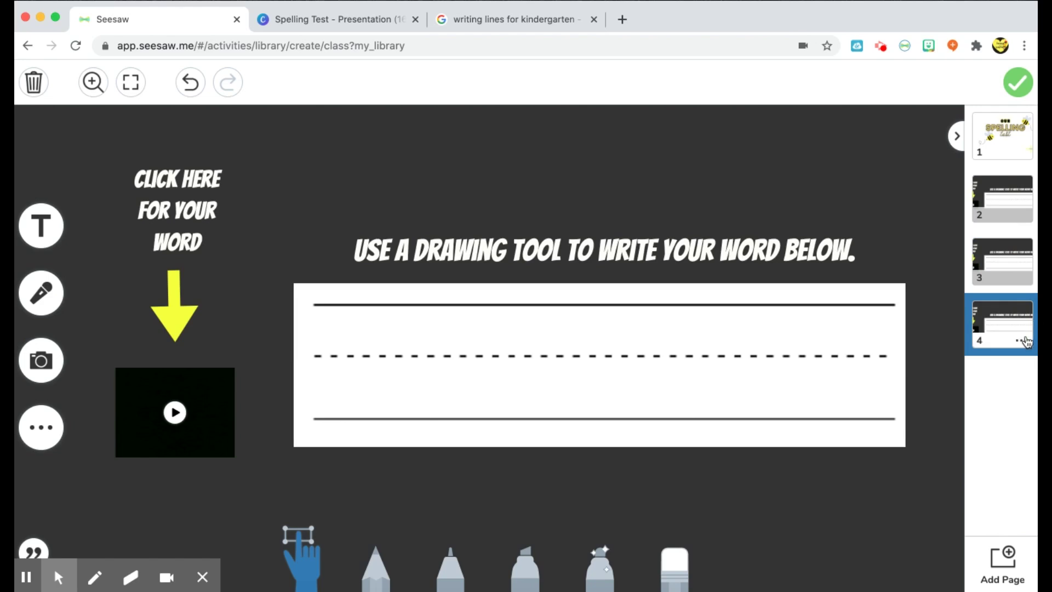
Step: Unlock and delete the word video on page 3
left_click(228, 391)
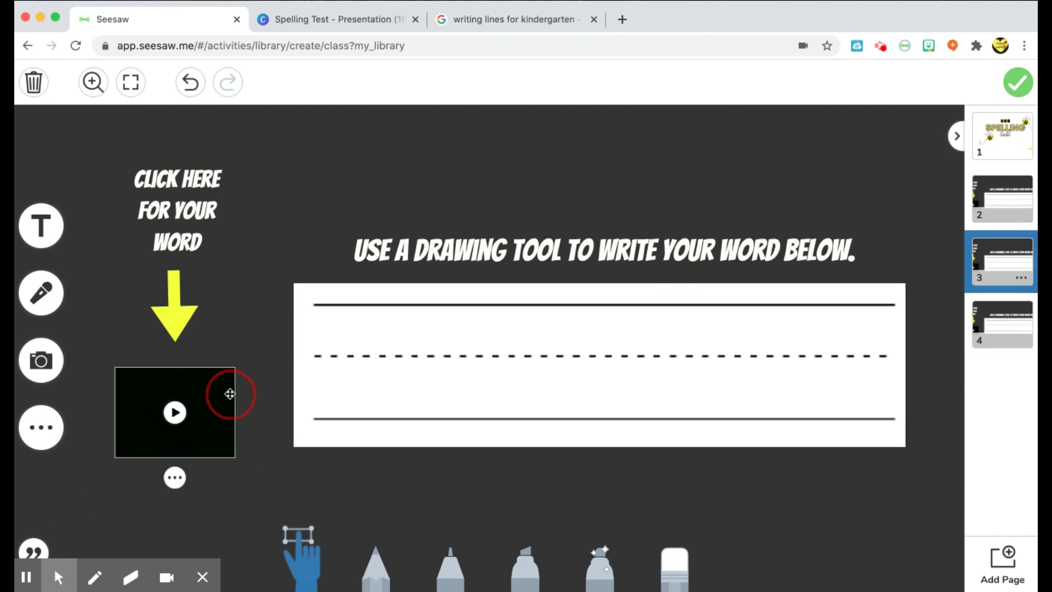
left_click(175, 477)
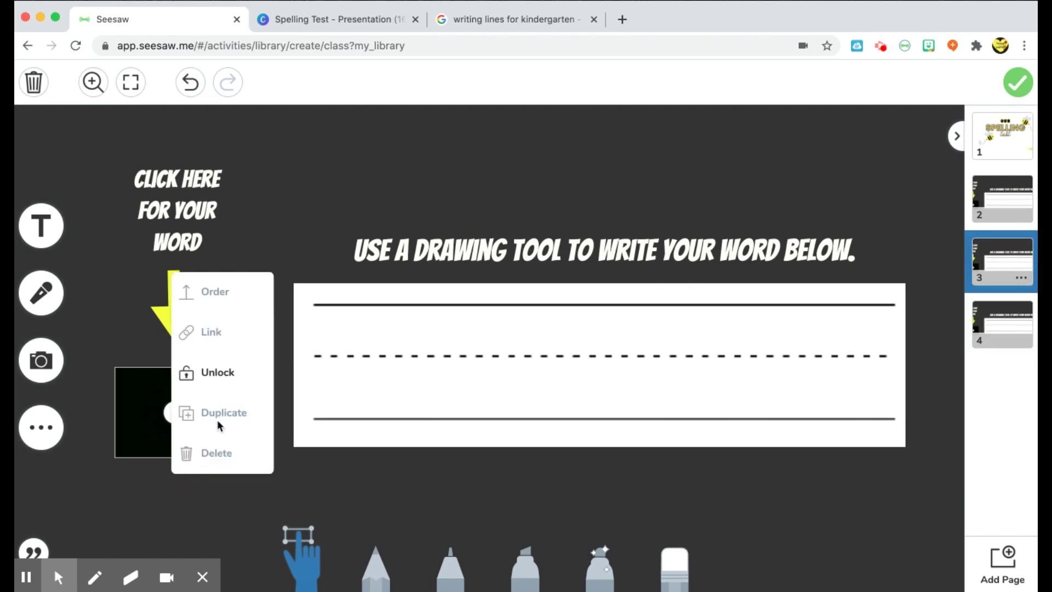
left_click(216, 371)
left_click(174, 478)
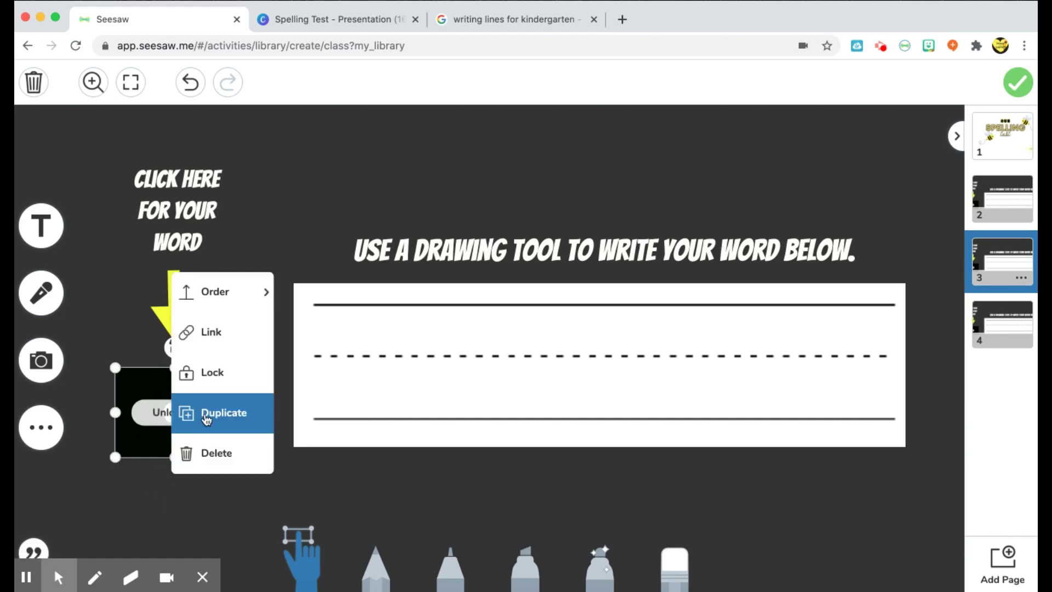
left_click(206, 455)
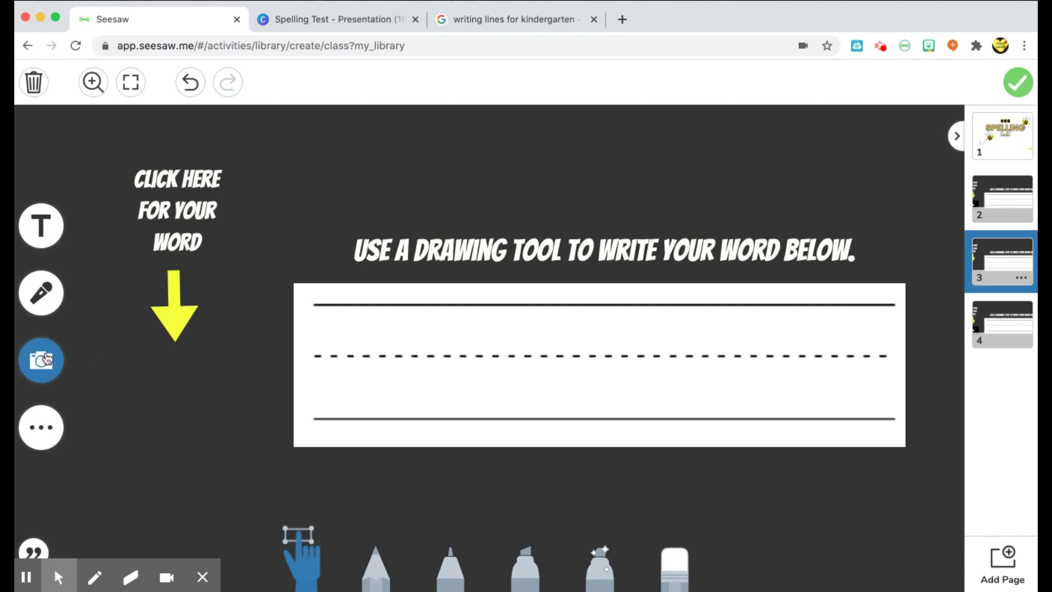
Step: Review the bee cover and pages 2–4, then attach the four-page template to Spelling Test #1
left_click(46, 359)
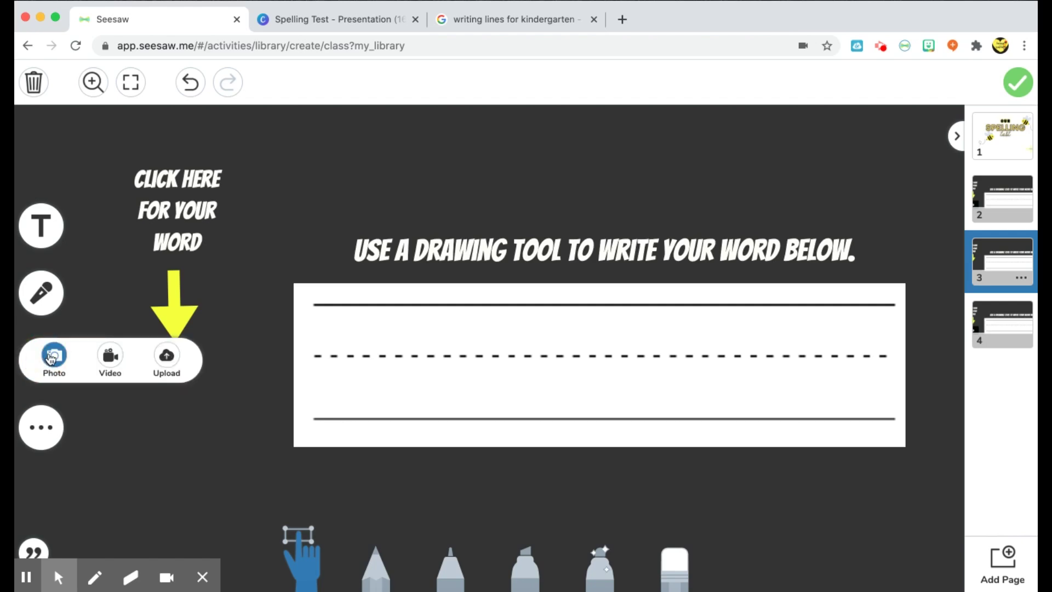
left_click(256, 204)
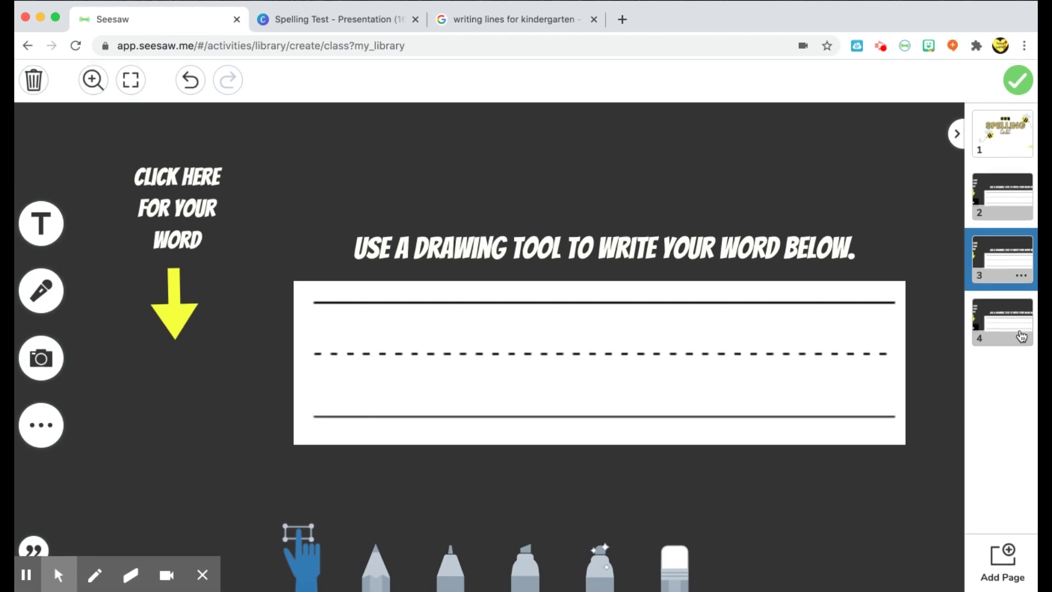
left_click(1015, 133)
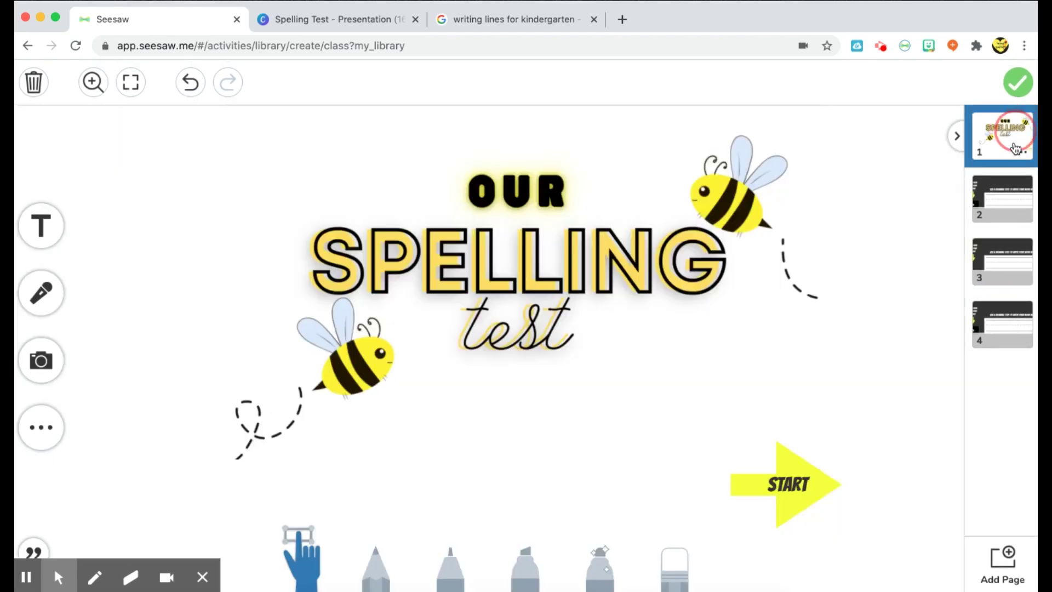
left_click(1011, 197)
left_click(1014, 247)
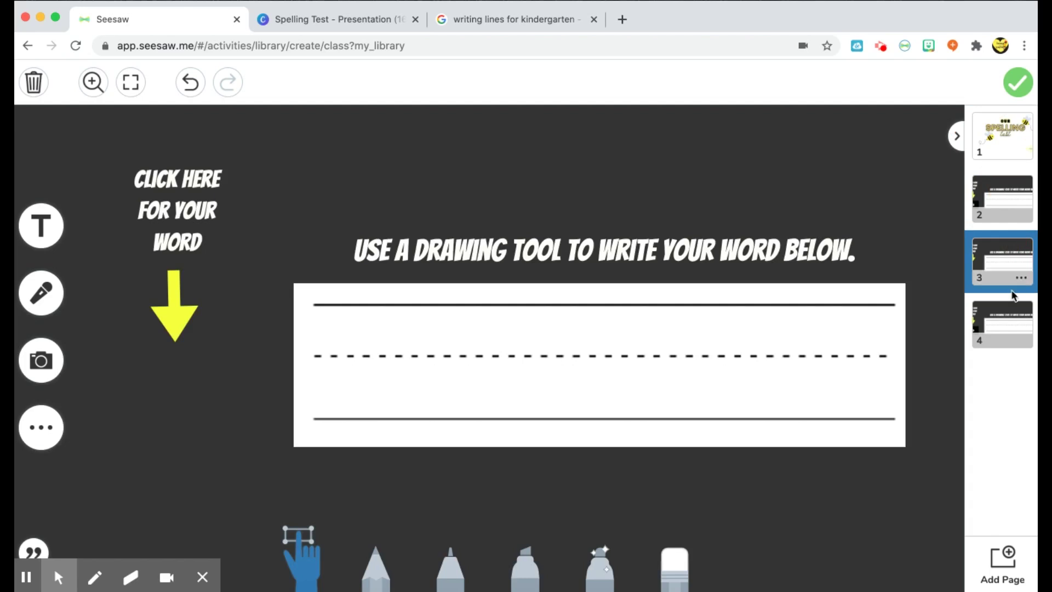
left_click(1013, 318)
left_click(1015, 92)
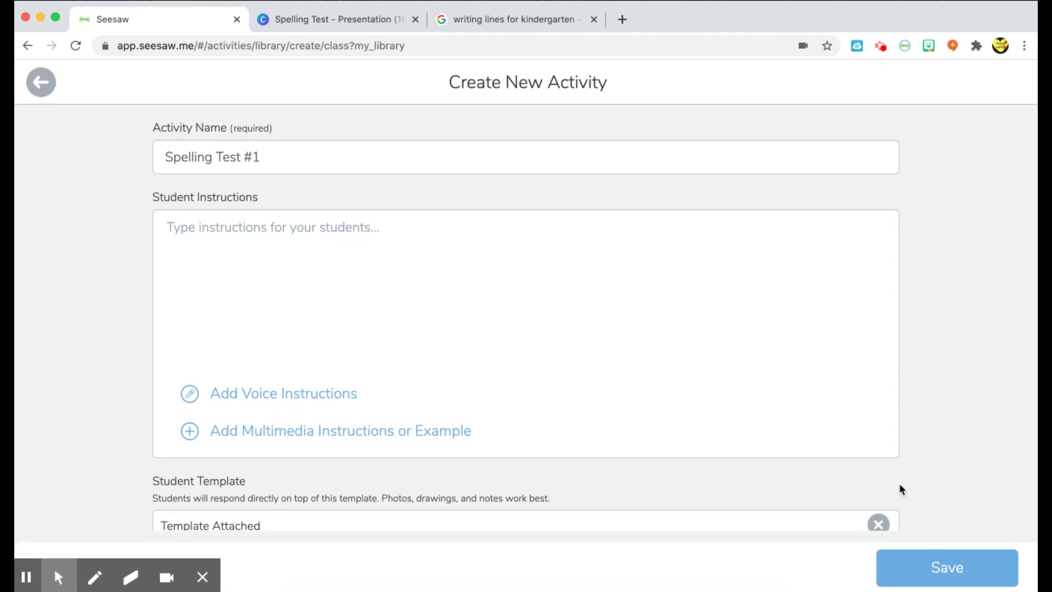
Step: Save Spelling Test #1, assign it to Seesaw Training, and view that class's activities
left_click(945, 568)
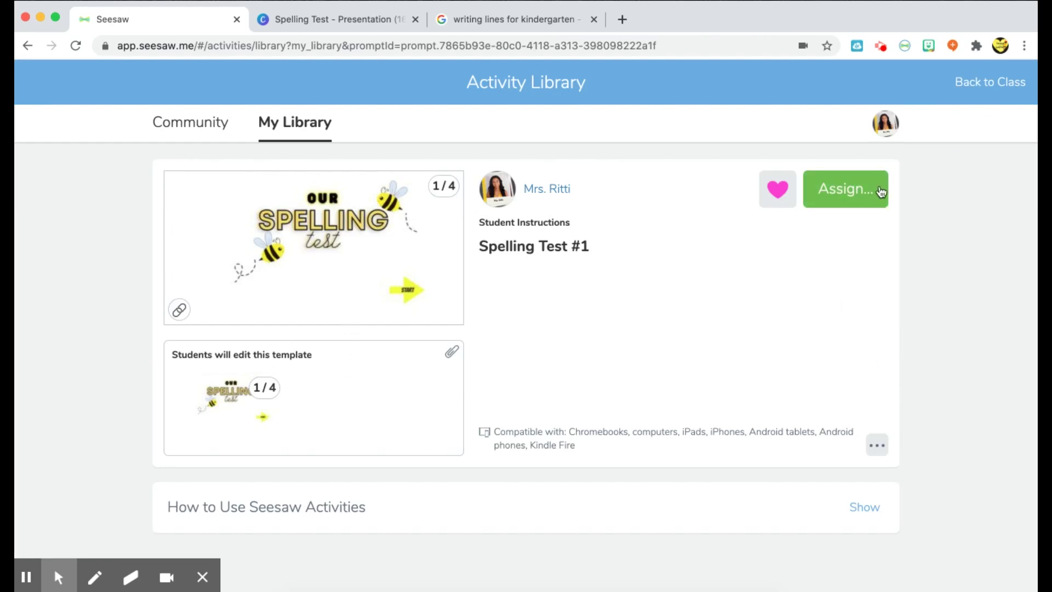
left_click(851, 196)
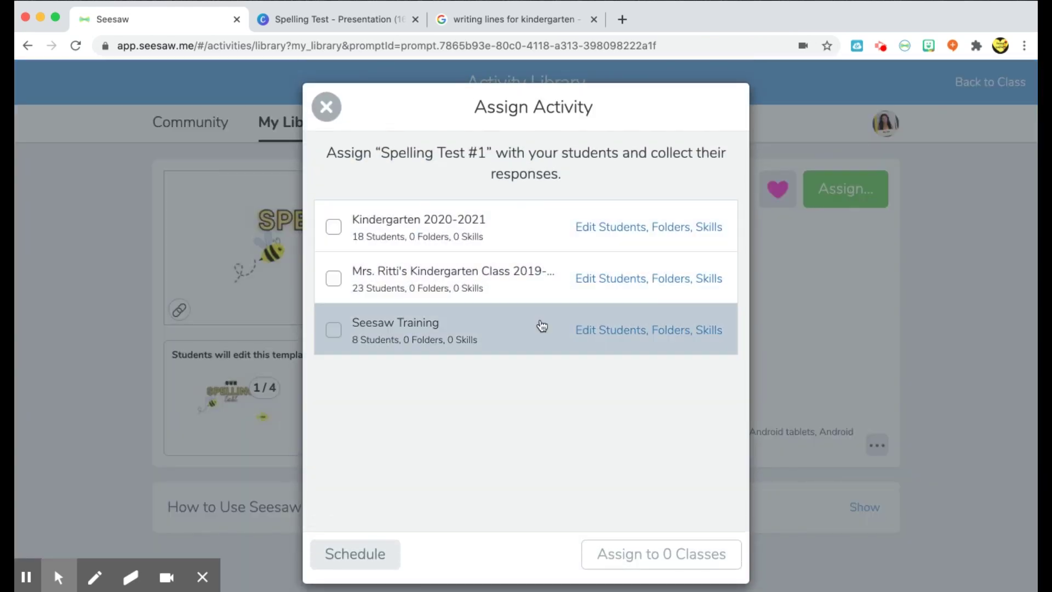
left_click(359, 343)
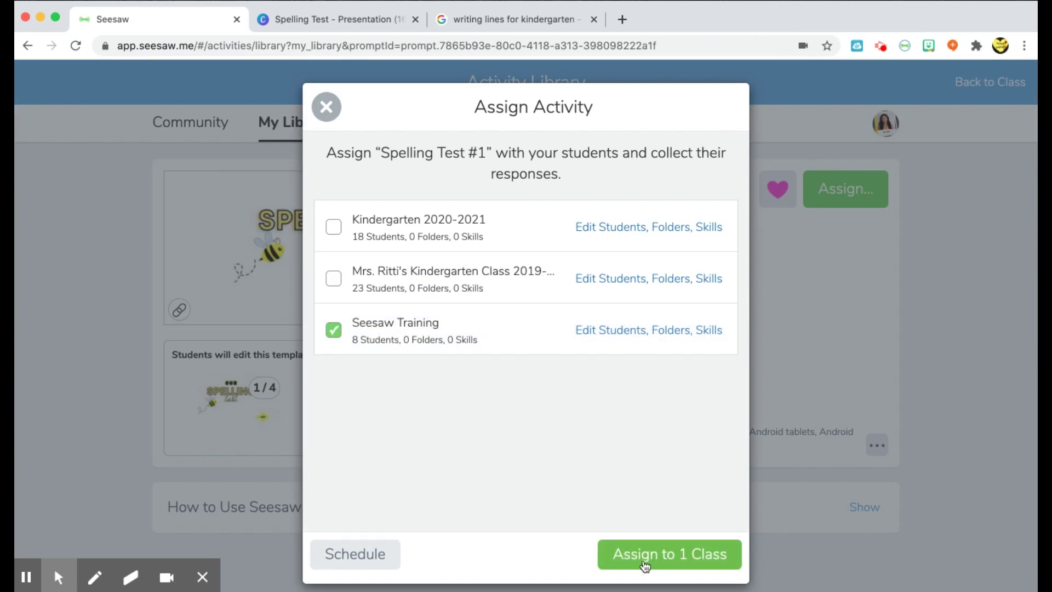
left_click(609, 555)
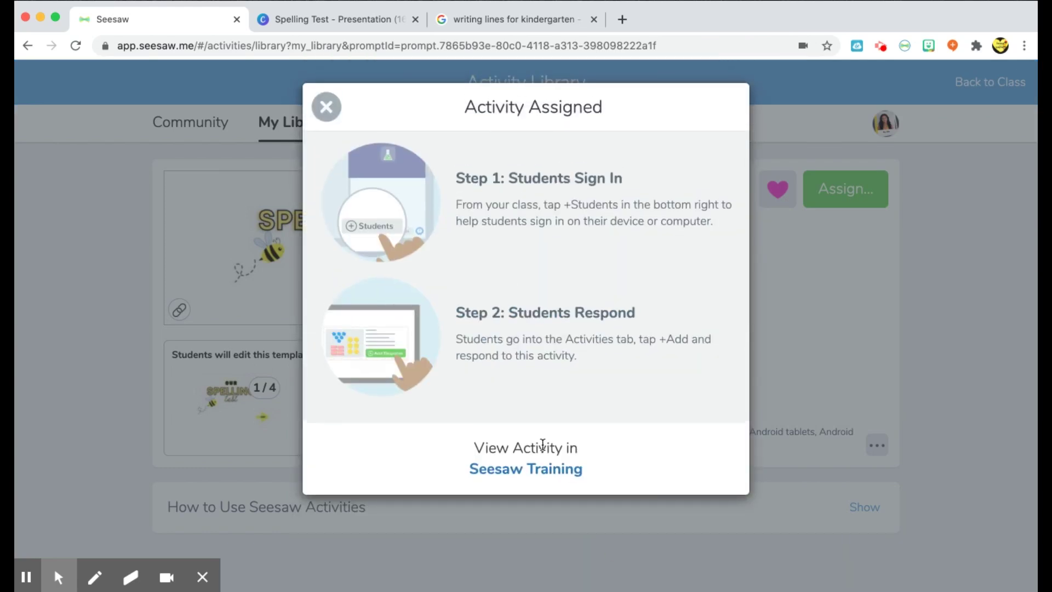
left_click(555, 471)
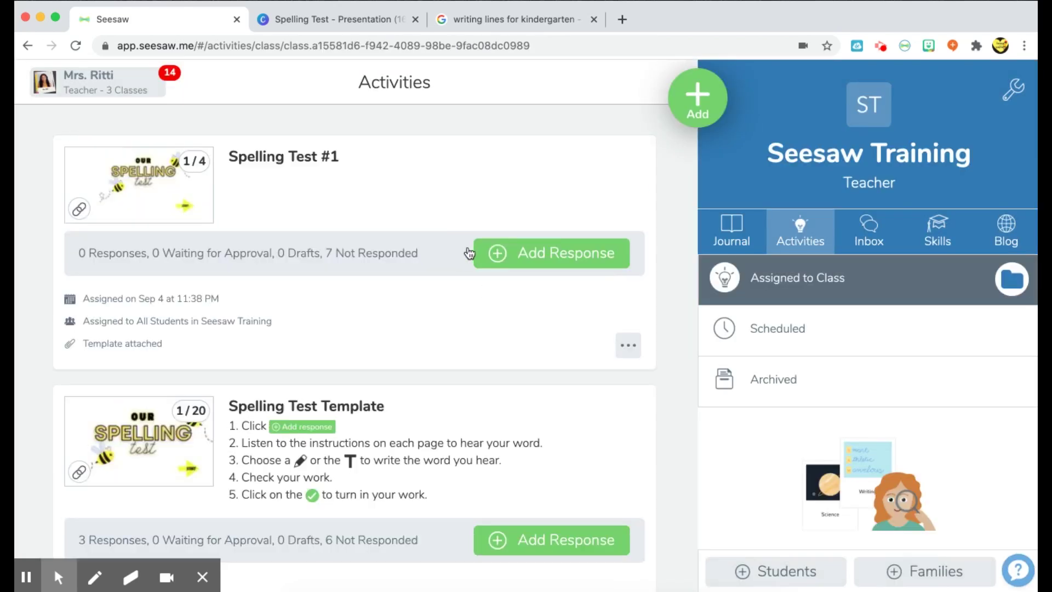